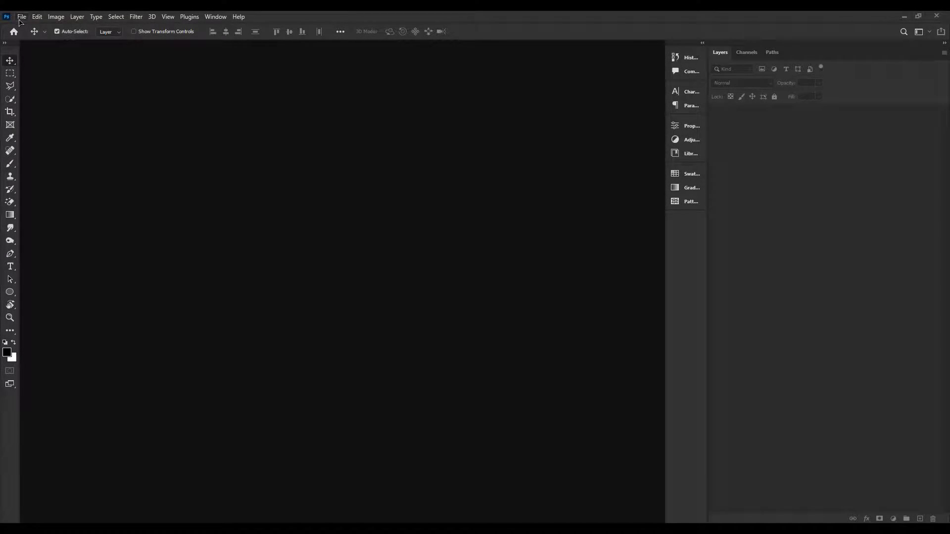
Create a new 820 x 312 px document at 300 ppi named "Fast food Facebook Cover Design".
left_click(20, 19)
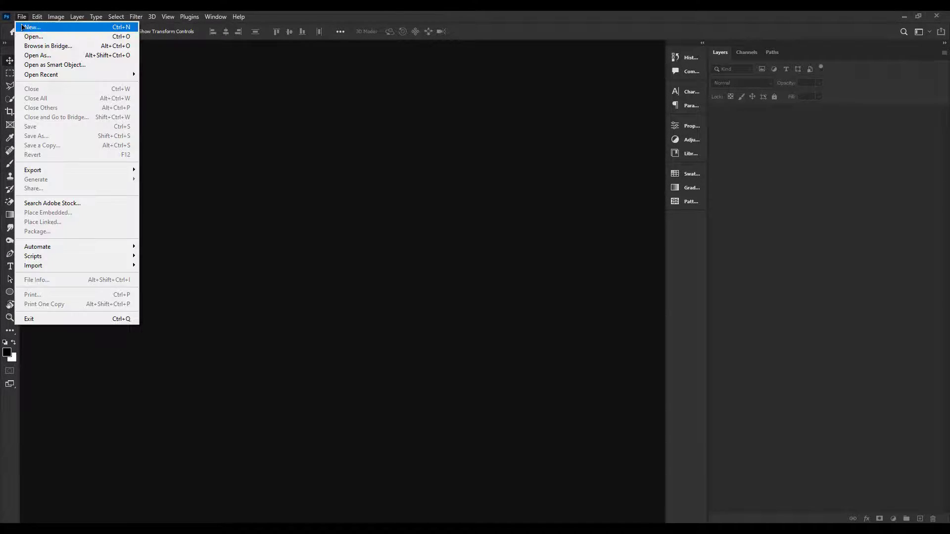
left_click(28, 28)
left_click(355, 202)
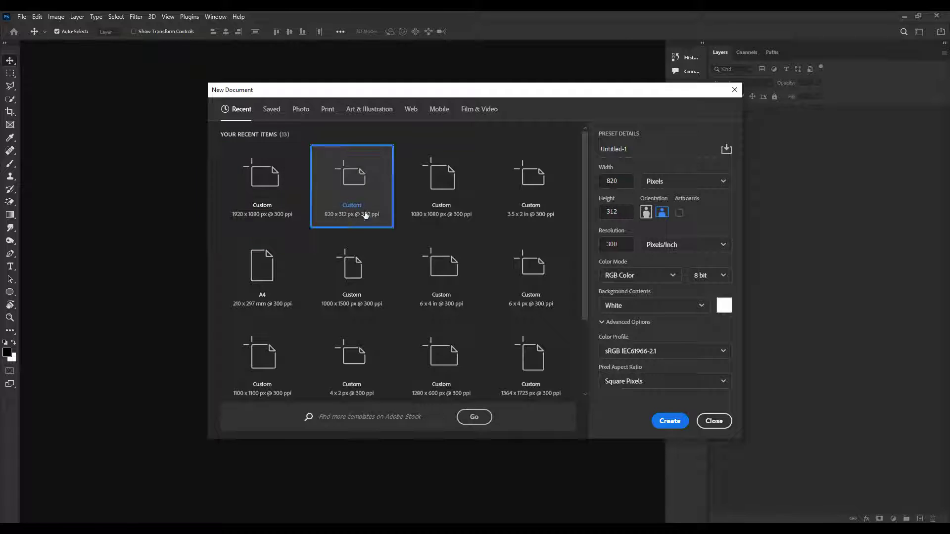
left_click(630, 152)
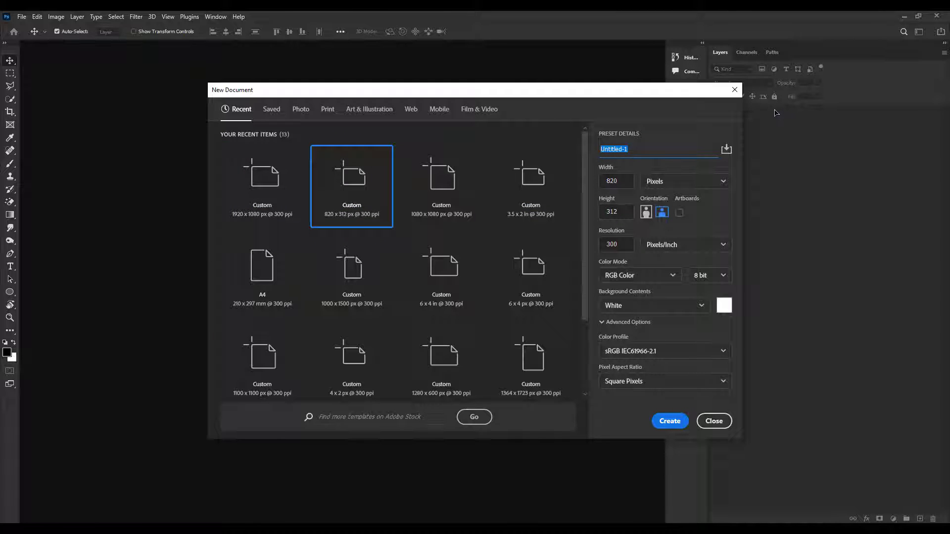
type("Fast food Facebook Co")
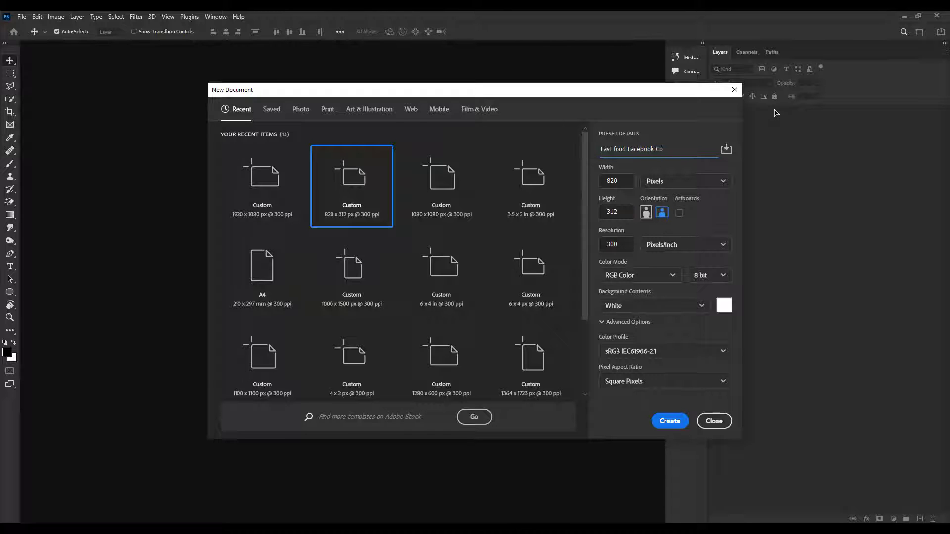
type("Design")
key("Return")
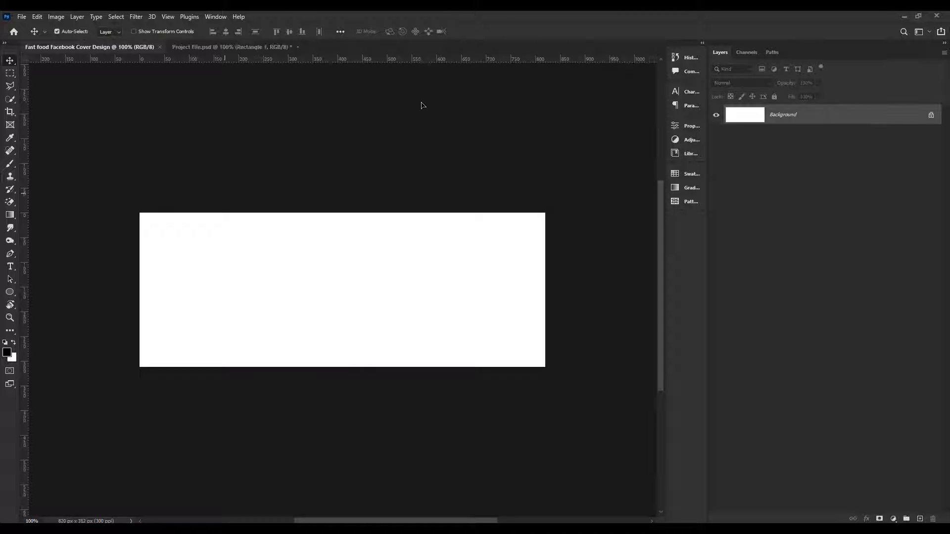
Draw a rectangle about 834 x 322 px that covers the whole canvas and slightly overlaps its edges.
left_click(10, 292)
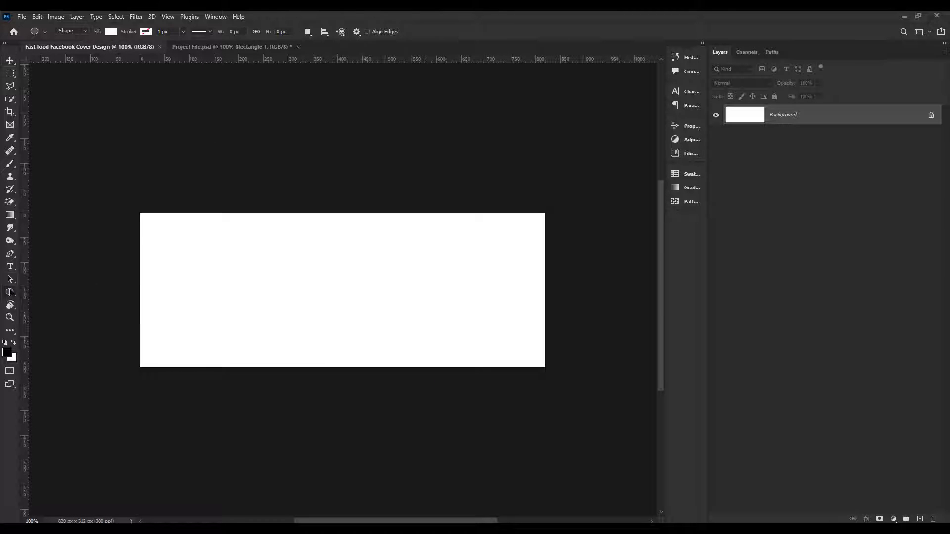
right_click(9, 292)
left_click(42, 292)
left_click_drag(137, 210, 549, 369)
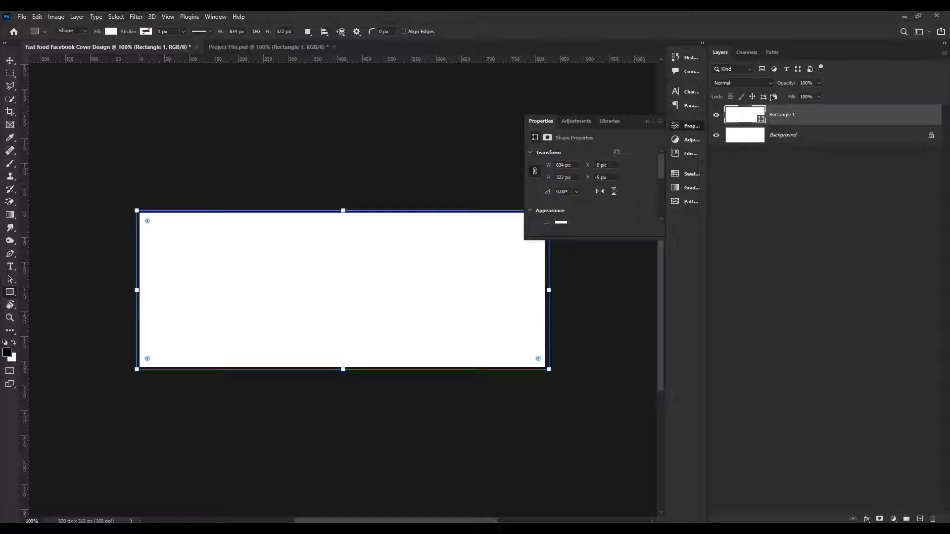
Change the rectangle's fill colour to the near-black #0d0d0d.
double_click(752, 114)
type("0c0c0c")
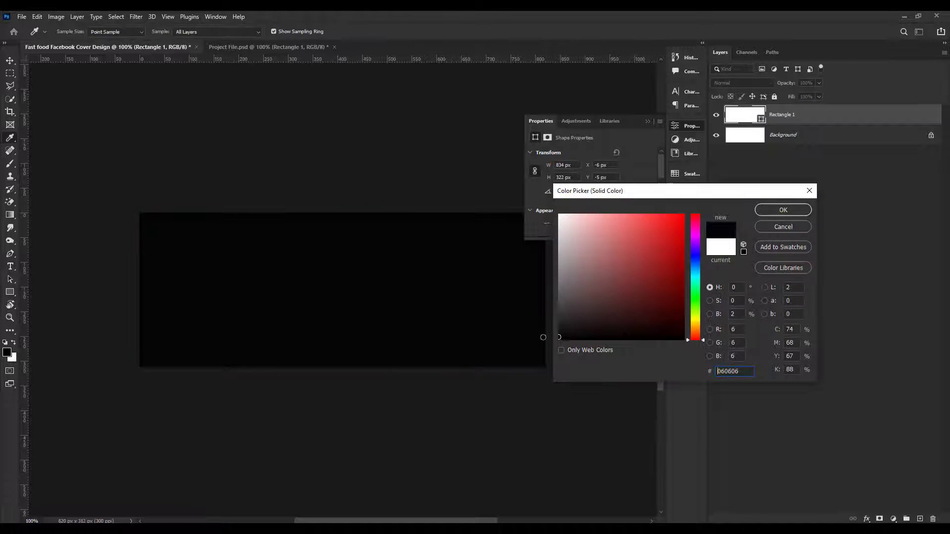
left_click(530, 334)
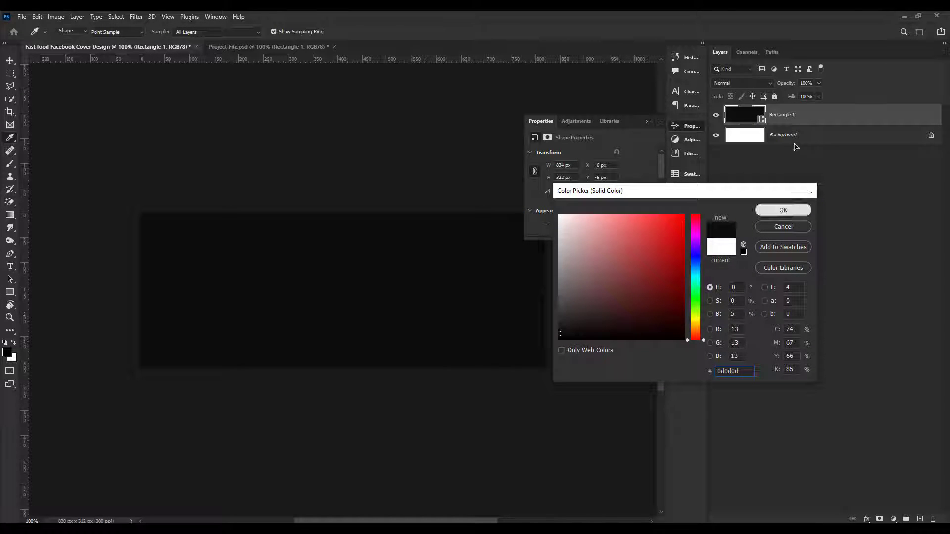
left_click(802, 210)
key("u")
left_click(243, 105)
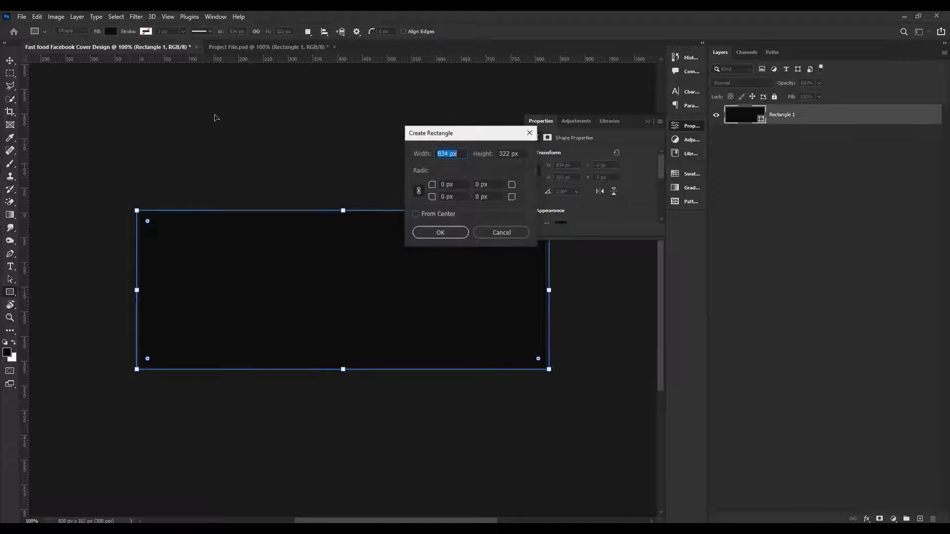
left_click(502, 230)
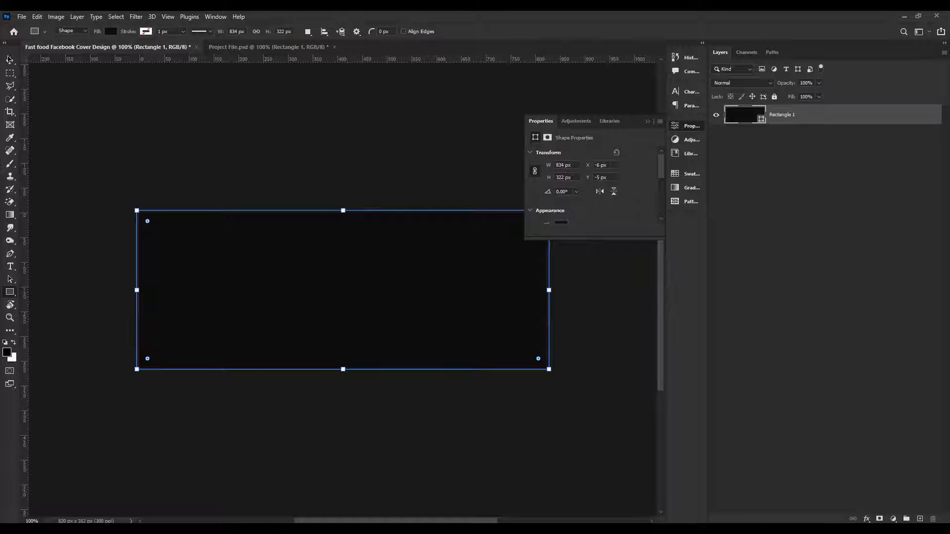
Switch to the Move tool, deselect the rectangle and collapse the open properties display.
left_click(9, 59)
left_click(187, 115)
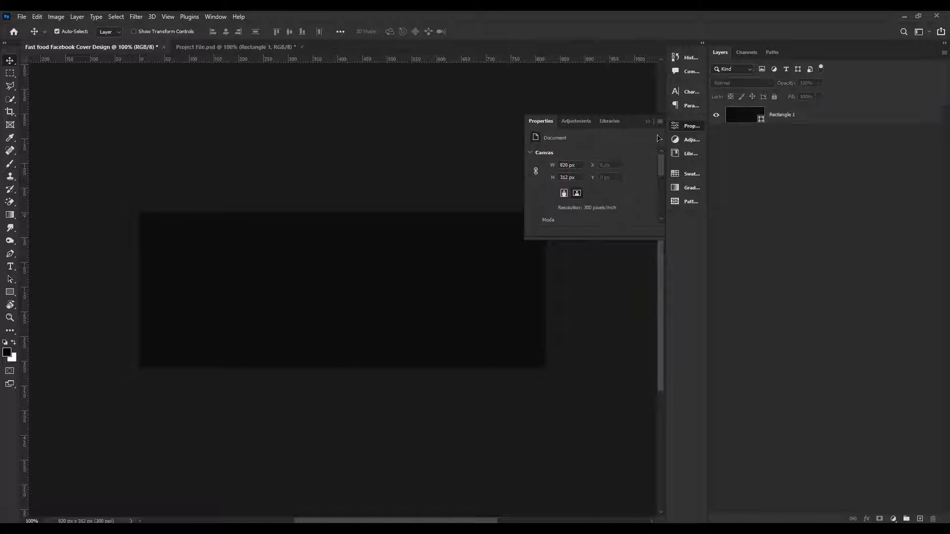
left_click(648, 122)
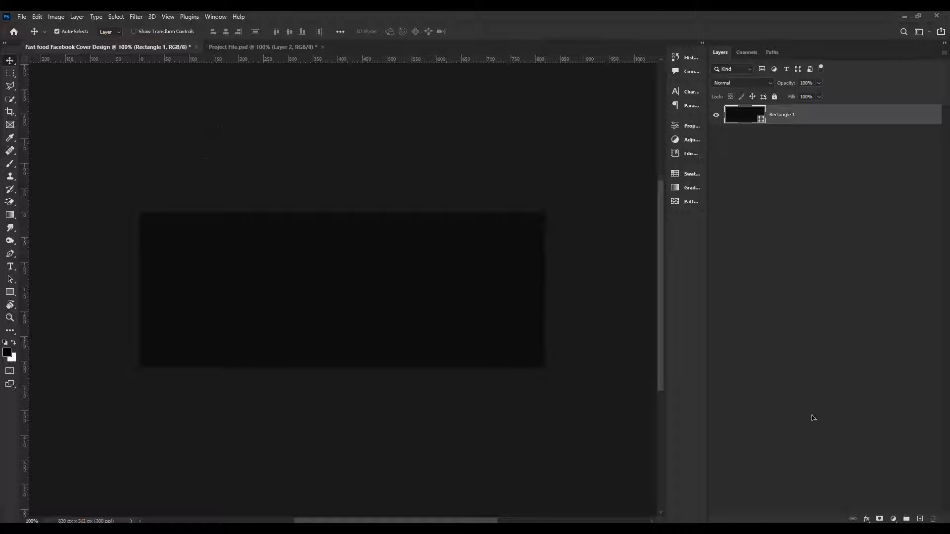
Add a new layer and stamp one orange splatter with a 600 px splatter brush on the right half of the canvas.
left_click(918, 519)
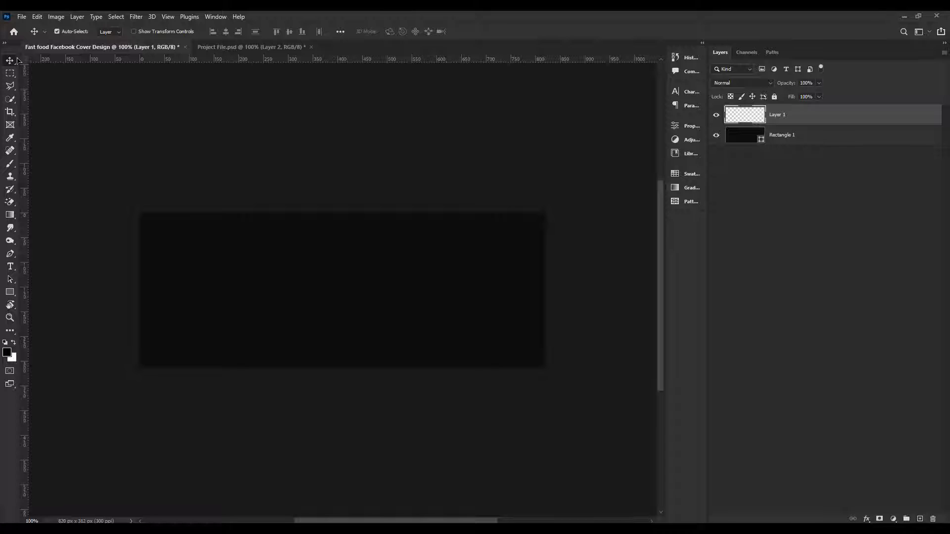
left_click(10, 163)
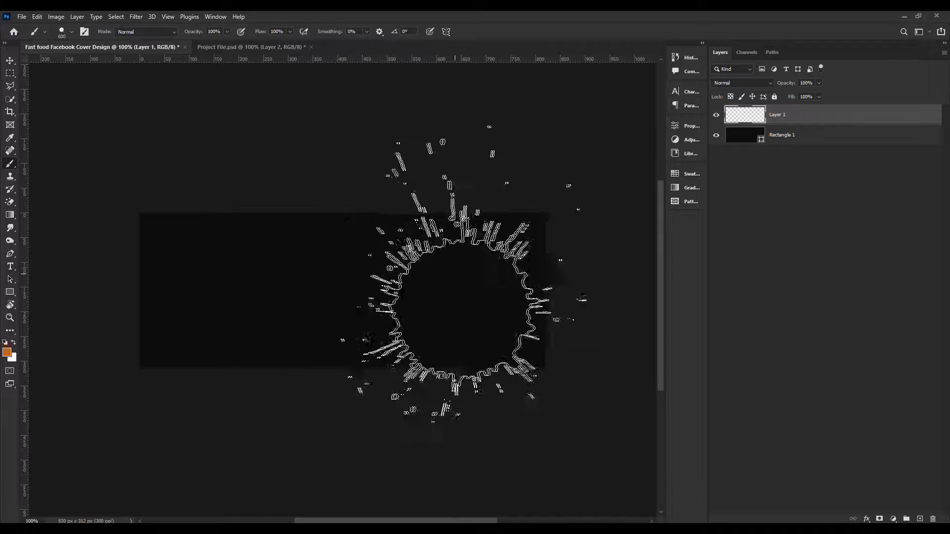
key("bracketleft")
key("bracketleft")
key("bracketleft")
key("bracketright")
key("bracketright")
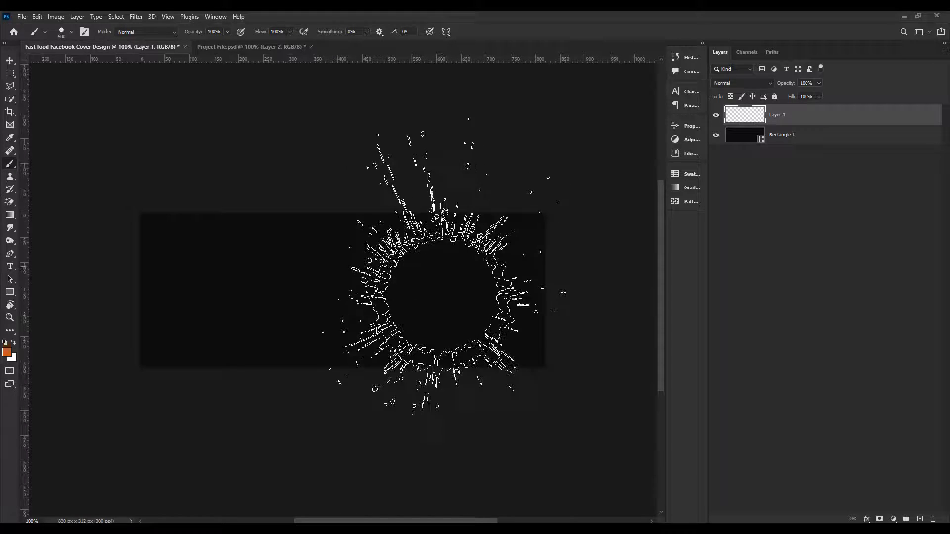
key("bracketright")
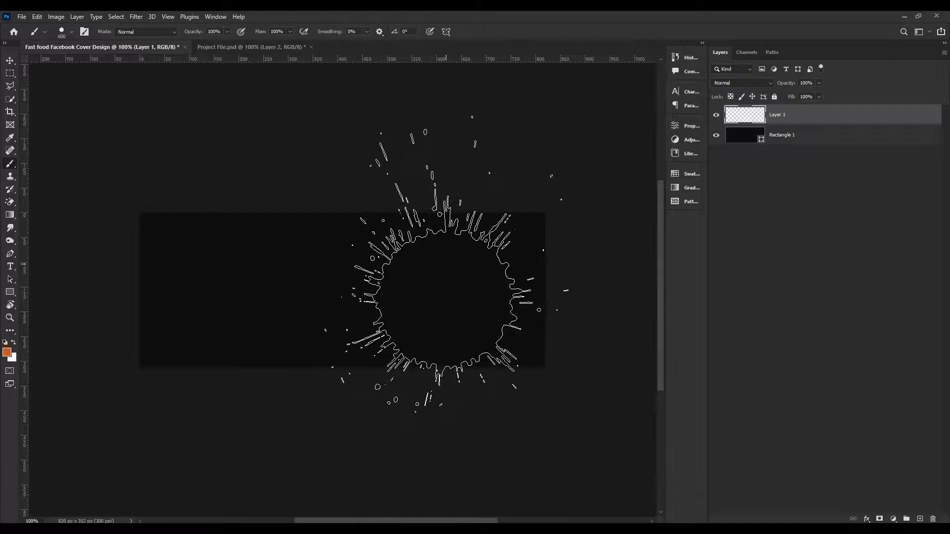
left_click(443, 291)
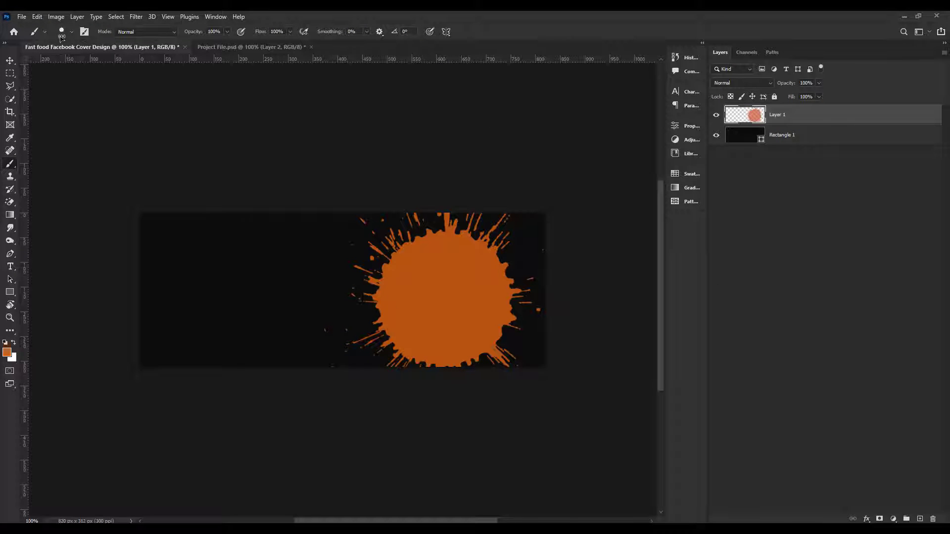
Move the burger image onto the middle of the orange splatter.
left_click(11, 60)
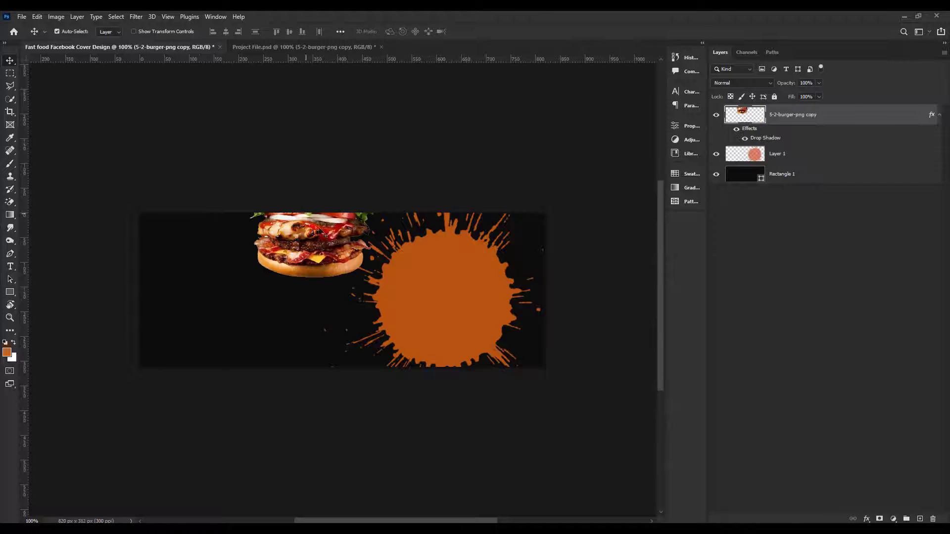
left_click_drag(321, 231, 453, 300)
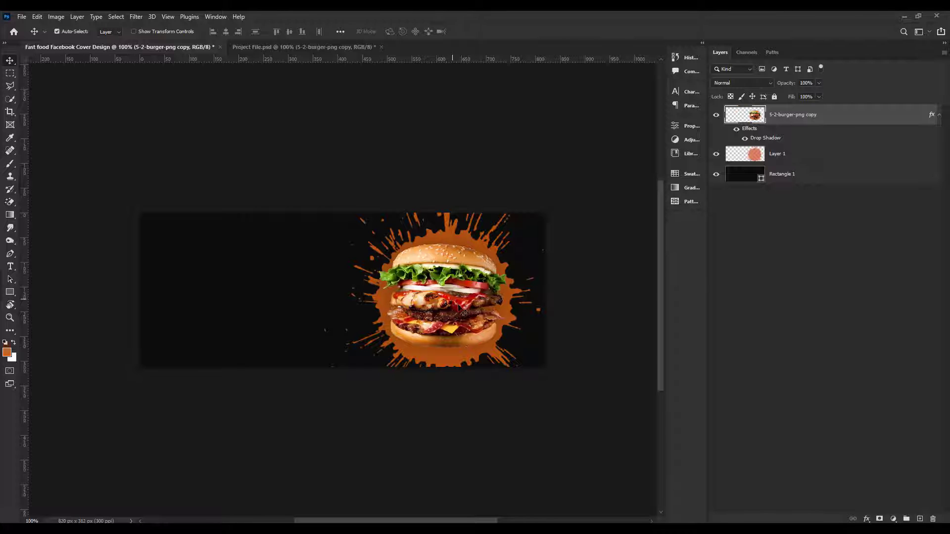
Add a new empty layer and place it directly below the burger layer, above the splatter layer.
scroll(446, 292, "up", 5)
scroll(439, 300, "up", 3)
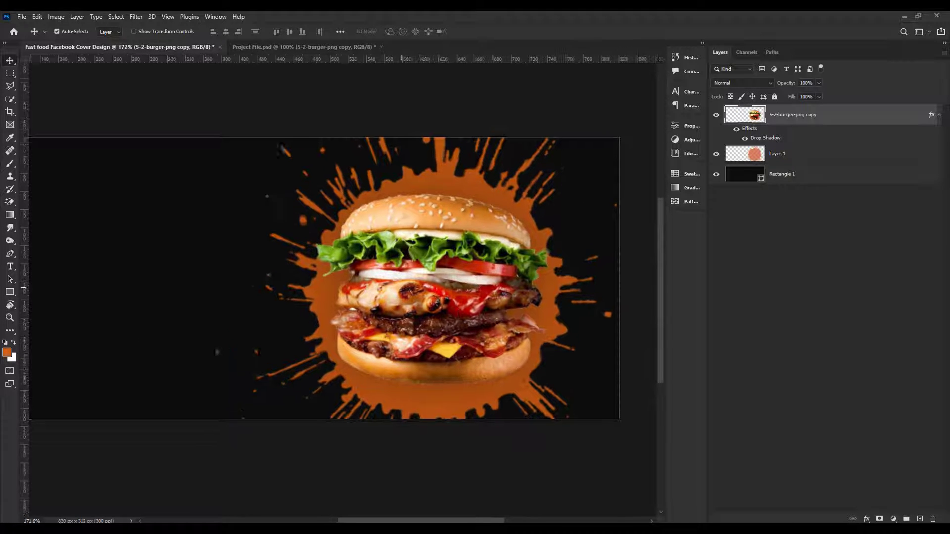
left_click(919, 519)
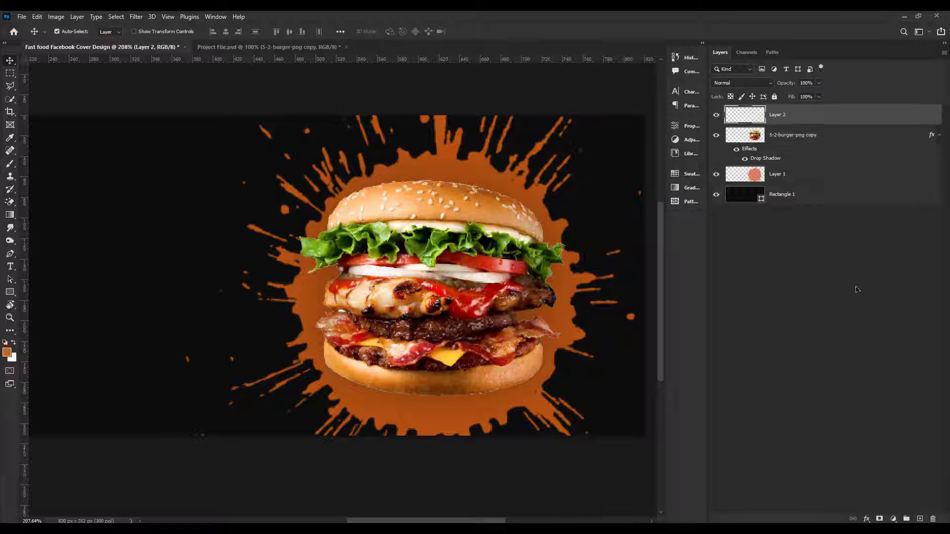
left_click_drag(794, 120, 796, 162)
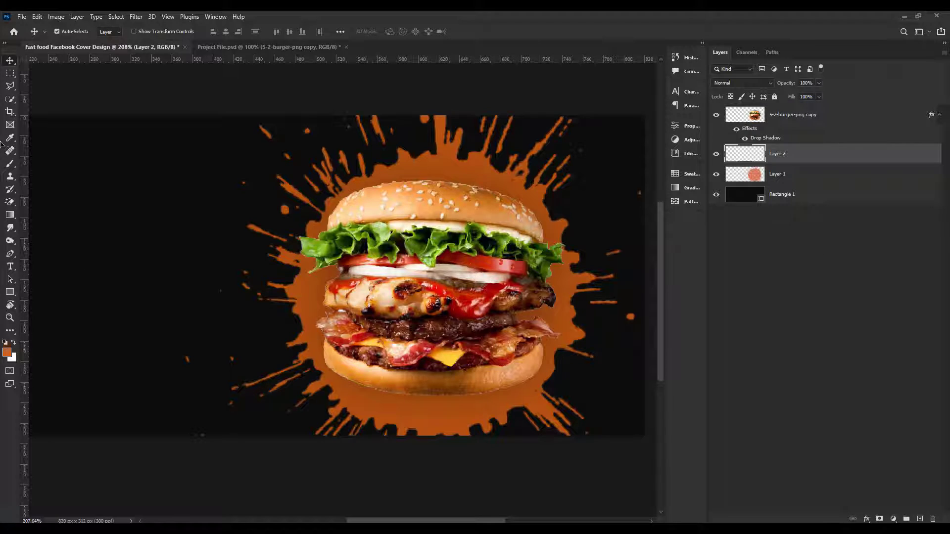
Choose the Soft Round brush at 0% hardness and make Layer 2 the active layer for painting.
right_click(13, 164)
left_click(44, 162)
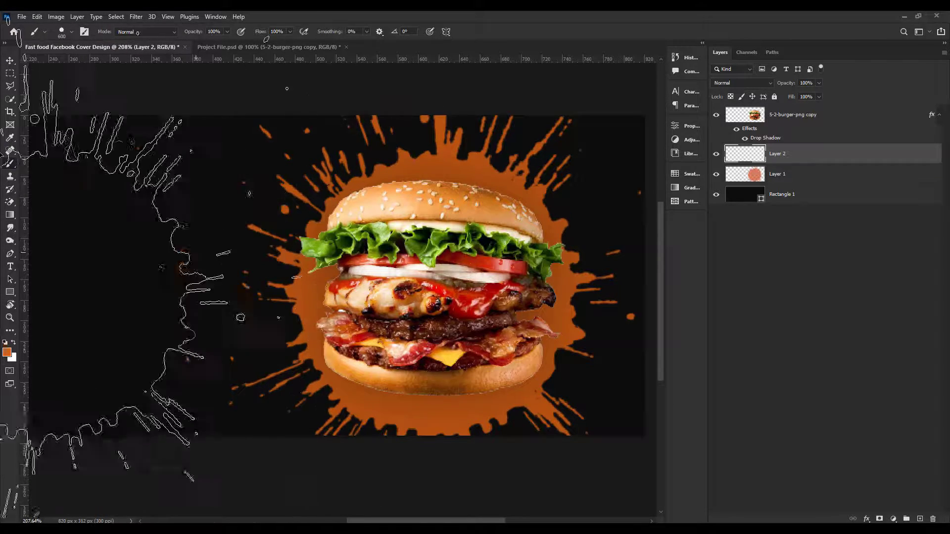
right_click(166, 198)
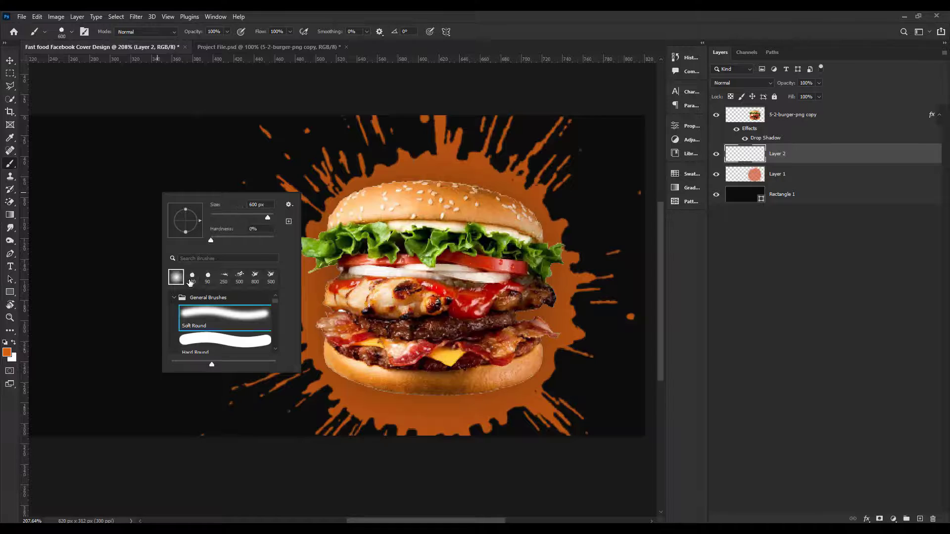
left_click(187, 284)
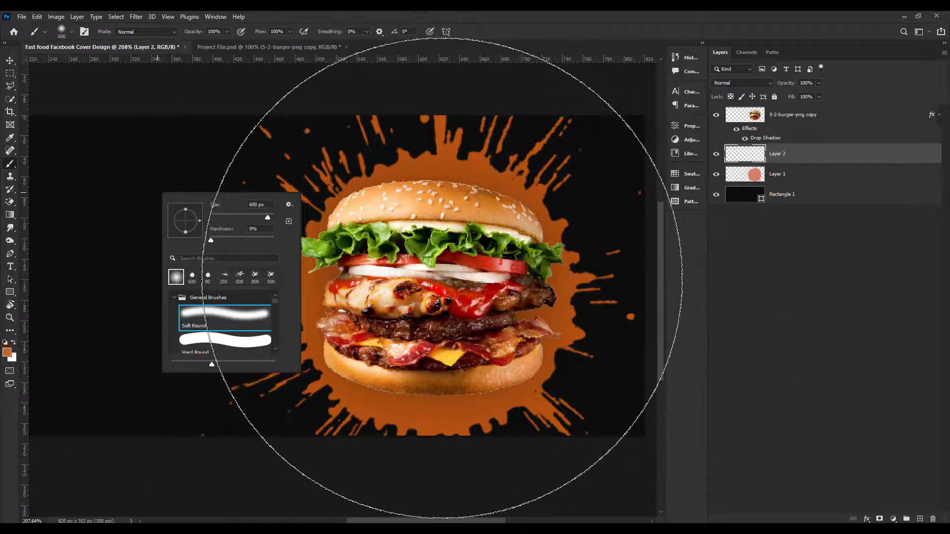
left_click(853, 336)
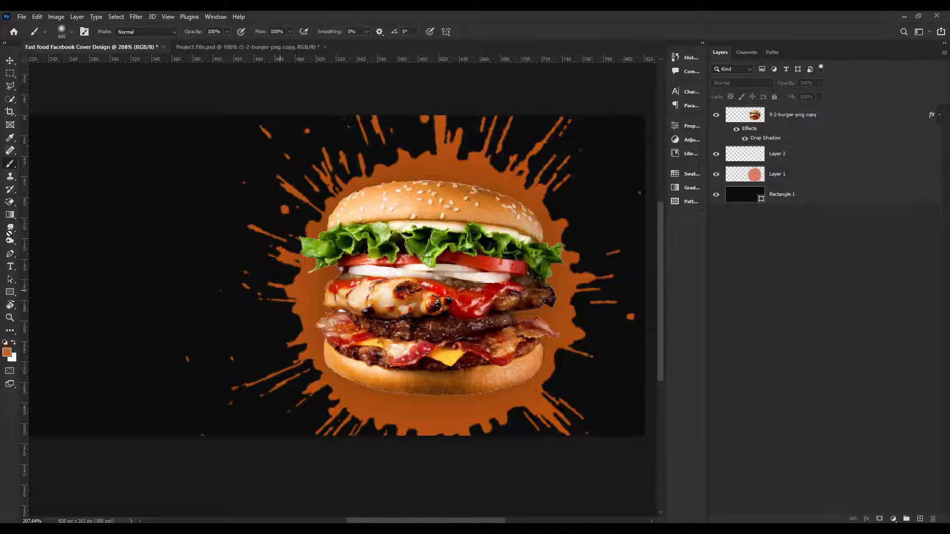
left_click(785, 152)
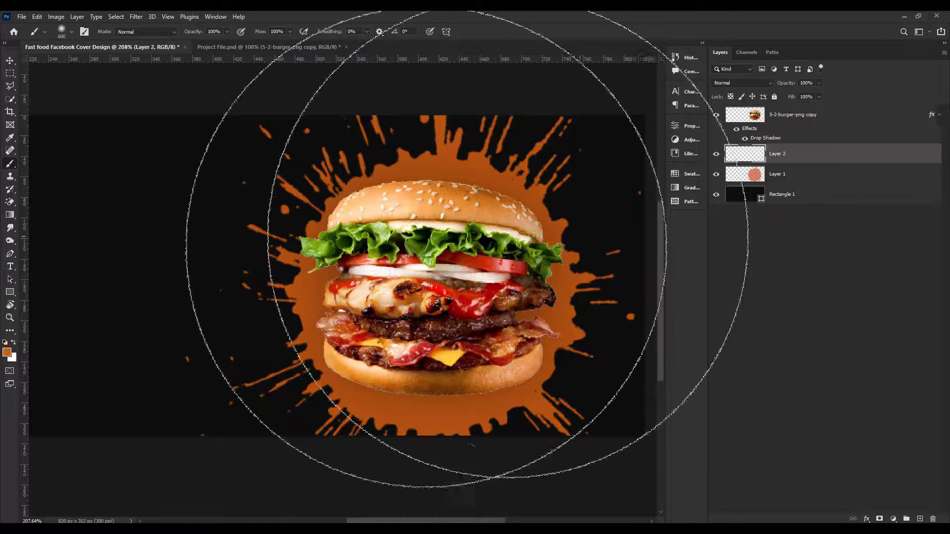
Paint a single soft black dab behind the lower part of the burger with the brush at 175 px.
key("bracketright")
key("bracketright")
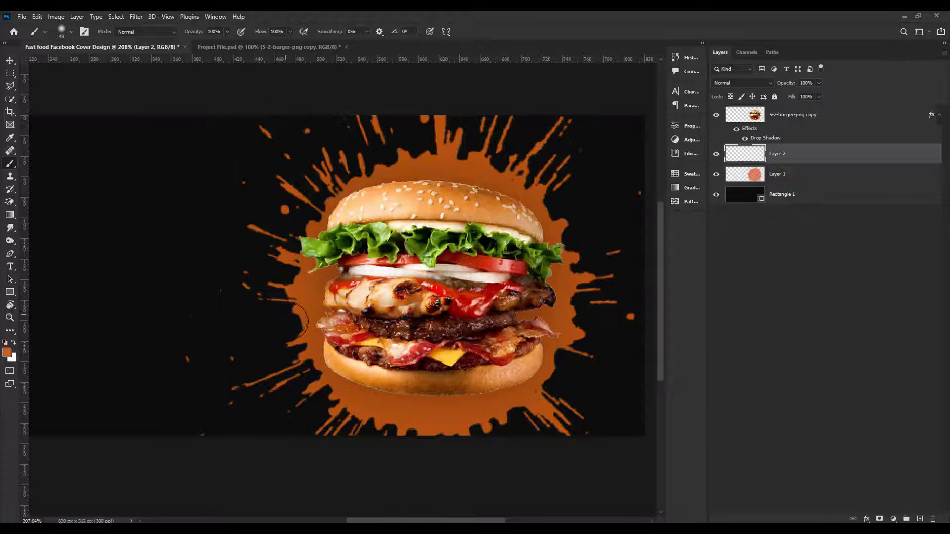
left_click(5, 342)
key("bracketright")
key("bracketright")
key("bracketright")
key("bracketright")
key("bracketright")
key("bracketright")
left_click(431, 350)
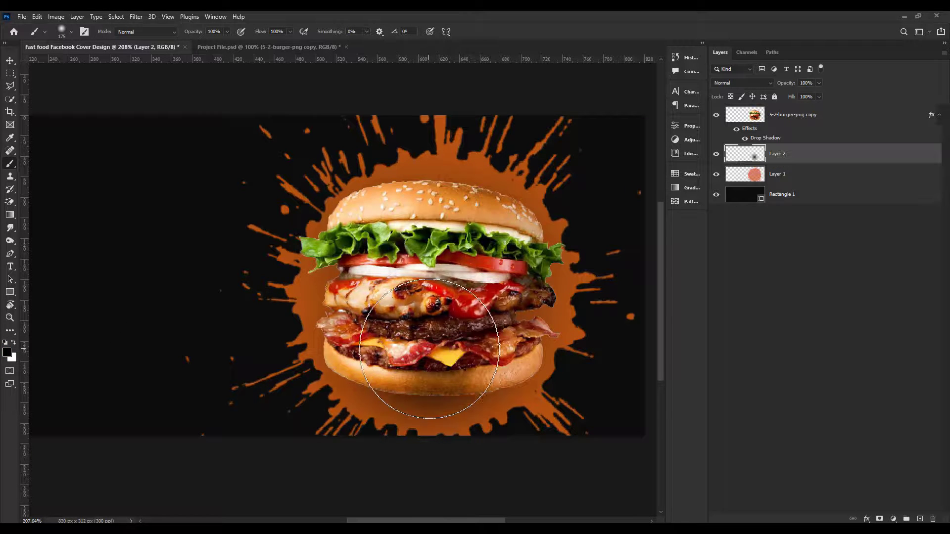
Squash the black dab with Free Transform to about 21.6% of its height, keeping it below the bun as a flat shadow.
key("v")
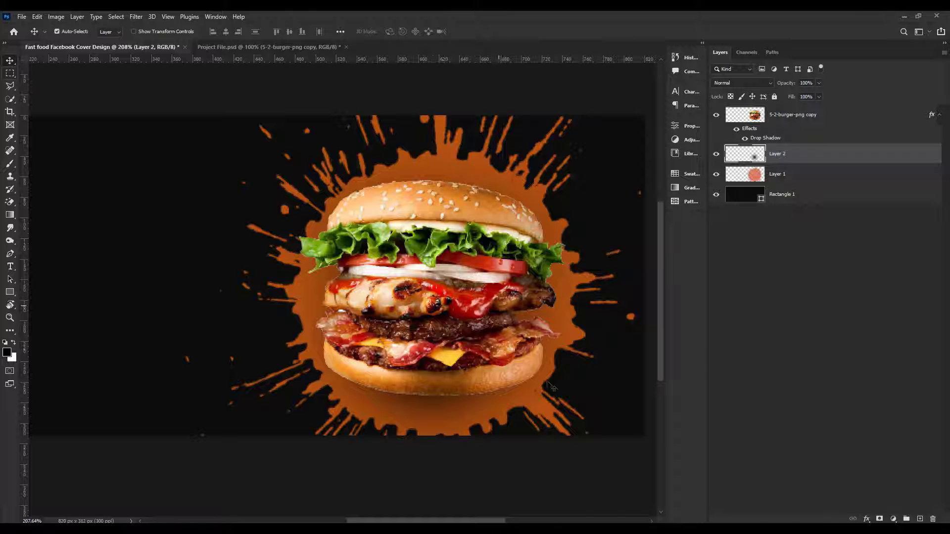
key("ctrl+t")
left_click_drag(429, 203, 429, 386)
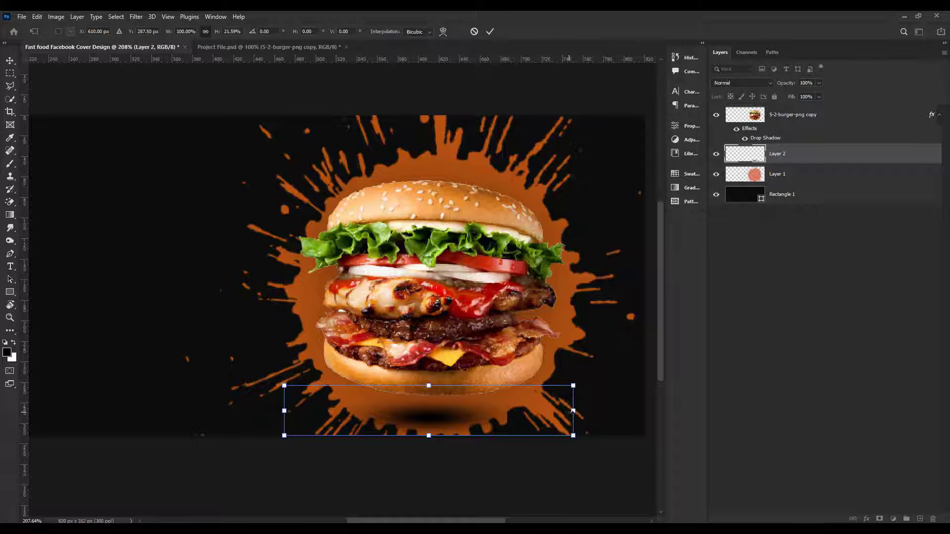
Widen the flat black shadow to about 133% of its width, centre it beneath the bun and apply the transformation.
left_click_drag(573, 411, 608, 420)
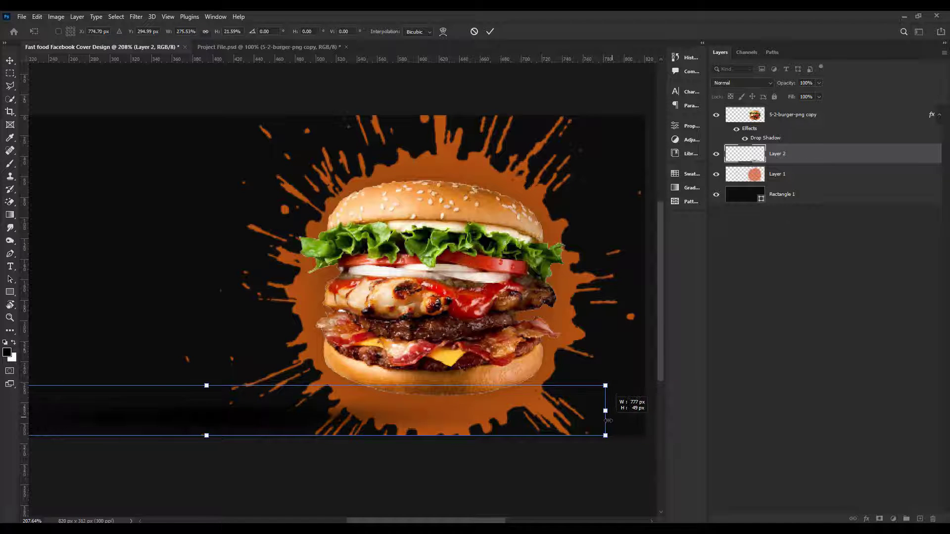
left_click_drag(473, 425, 608, 424)
scroll(362, 407, "down", 3)
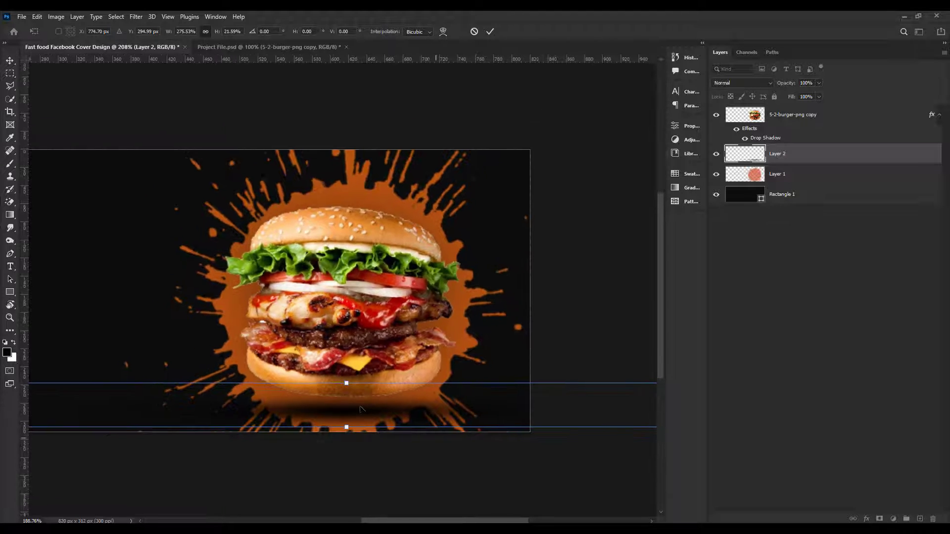
left_click_drag(624, 405, 539, 406)
left_click_drag(463, 418, 406, 413)
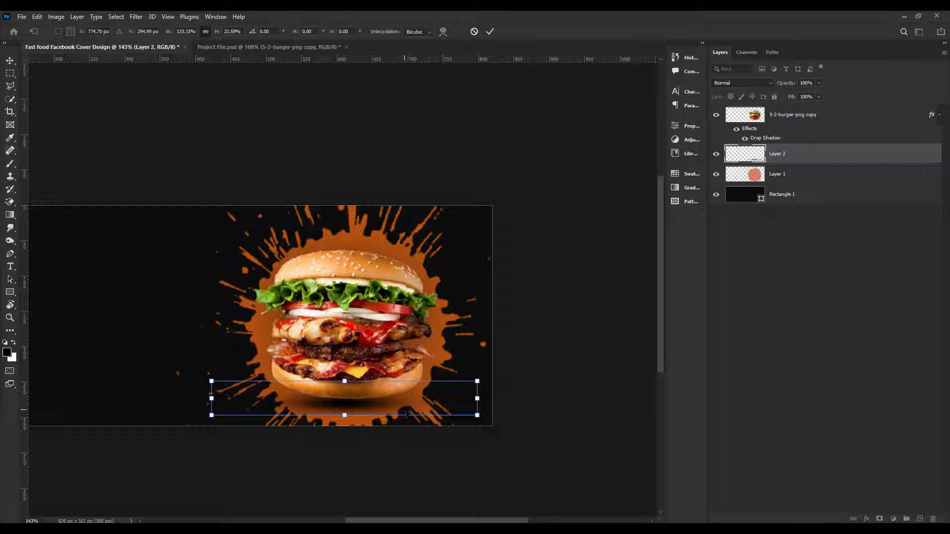
key("Return")
key("ctrl+0")
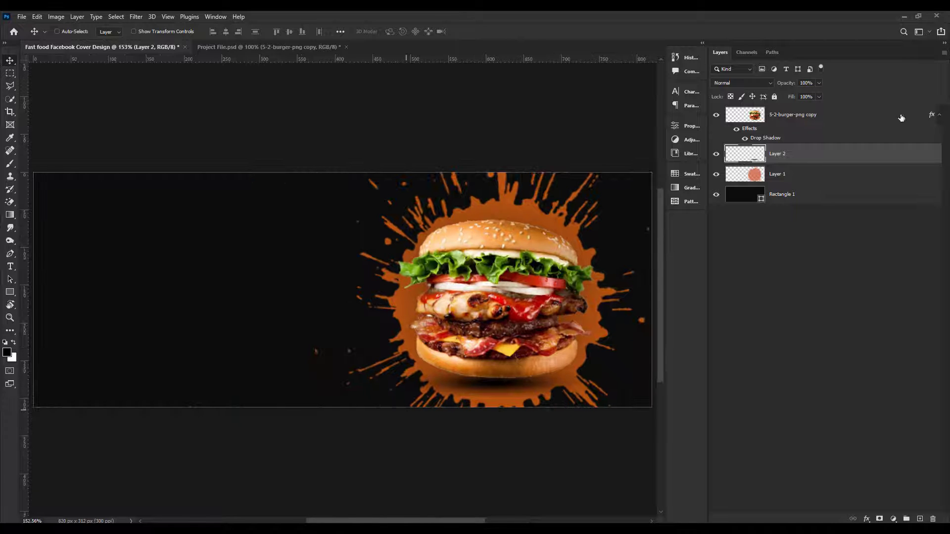
Lower the shadow layer's opacity to 74% and deselect the layer.
left_click(820, 85)
left_click_drag(792, 95, 808, 96)
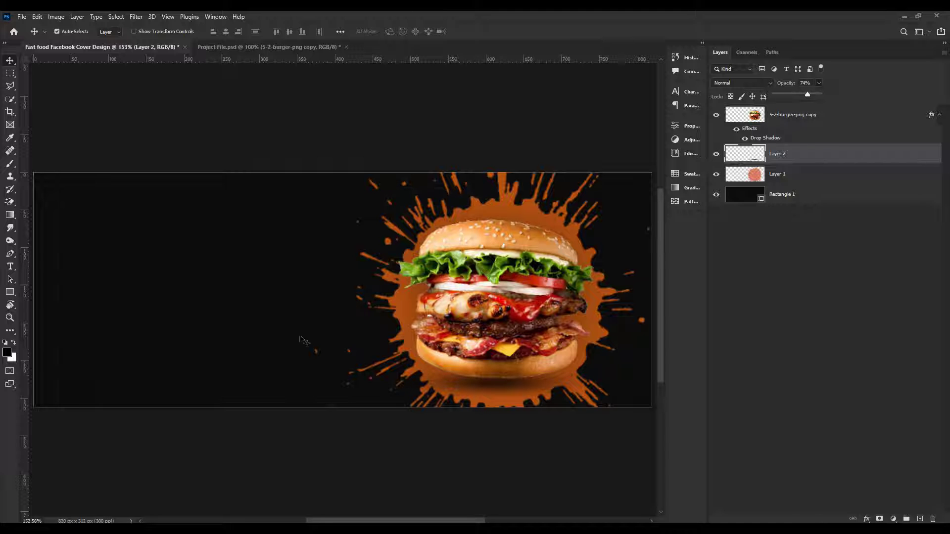
left_click(143, 425)
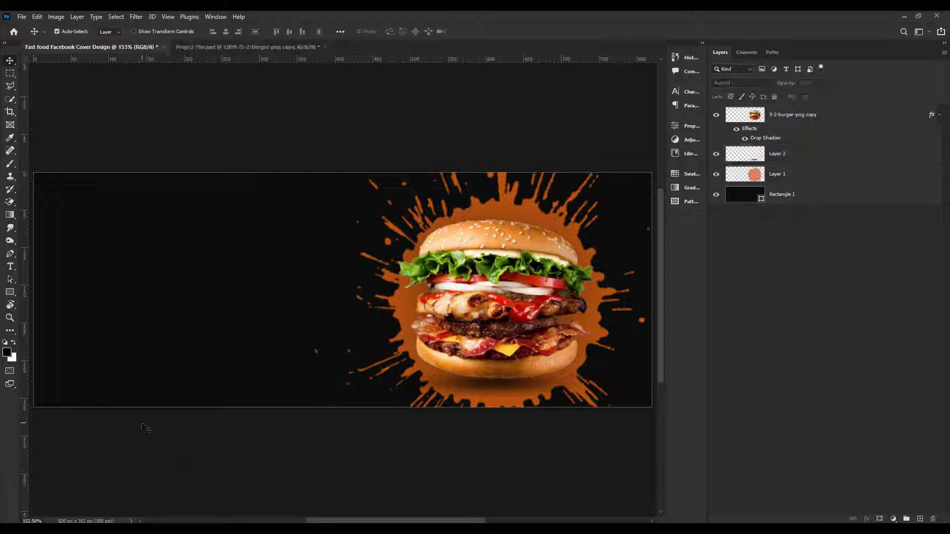
Bring the pink Stocks paint artwork from Untitled-1 into the cover and place its layer directly above Rectangle 1.
scroll(148, 431, "down", 4)
scroll(169, 425, "up", 4)
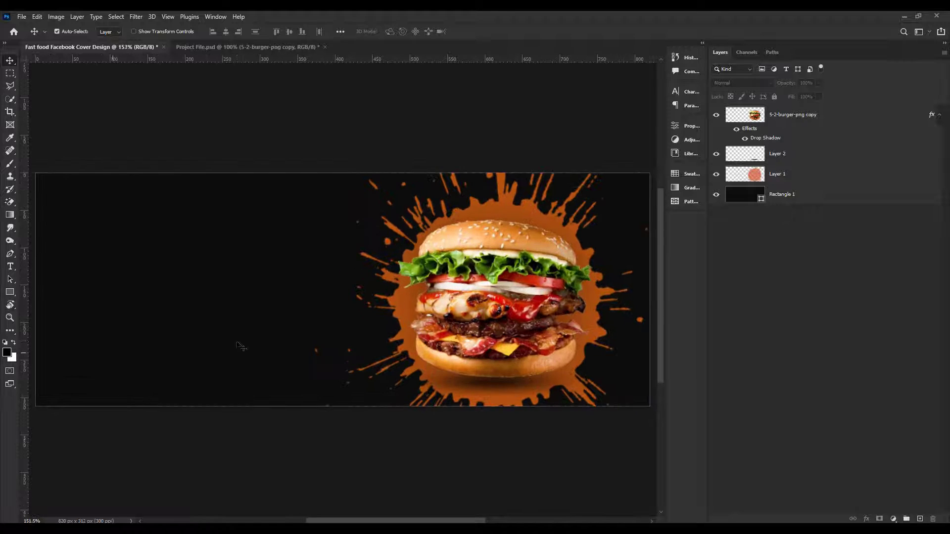
scroll(241, 346, "down", 1)
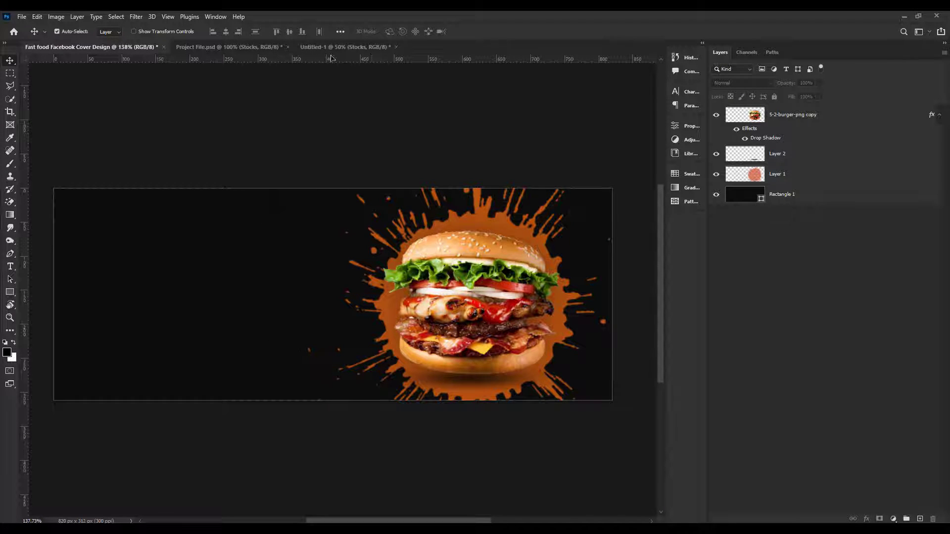
left_click(330, 47)
mouse_move(379, 274)
left_mouse_down()
mouse_move(134, 105)
mouse_move(114, 50)
mouse_move(349, 310)
mouse_move(348, 328)
left_mouse_up()
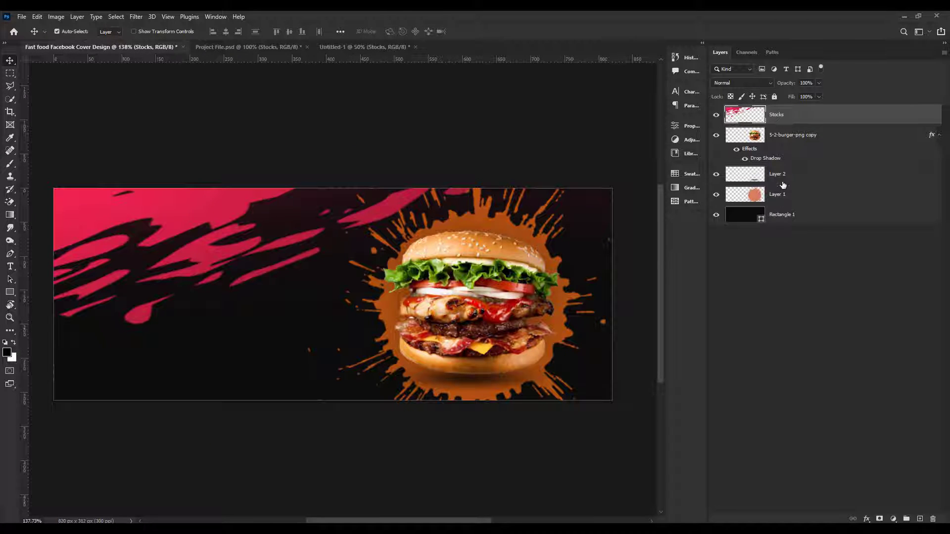
left_click_drag(784, 120, 785, 205)
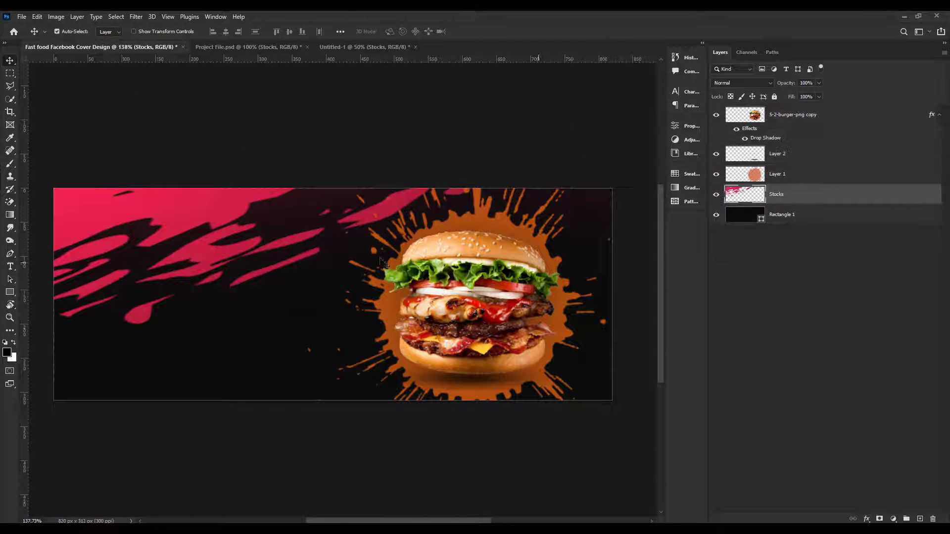
Scale the Stocks artwork to about 42.3% and position it so the pink paint strokes sweep across the whole cover.
key("ctrl+t")
scroll(281, 283, "down", 5)
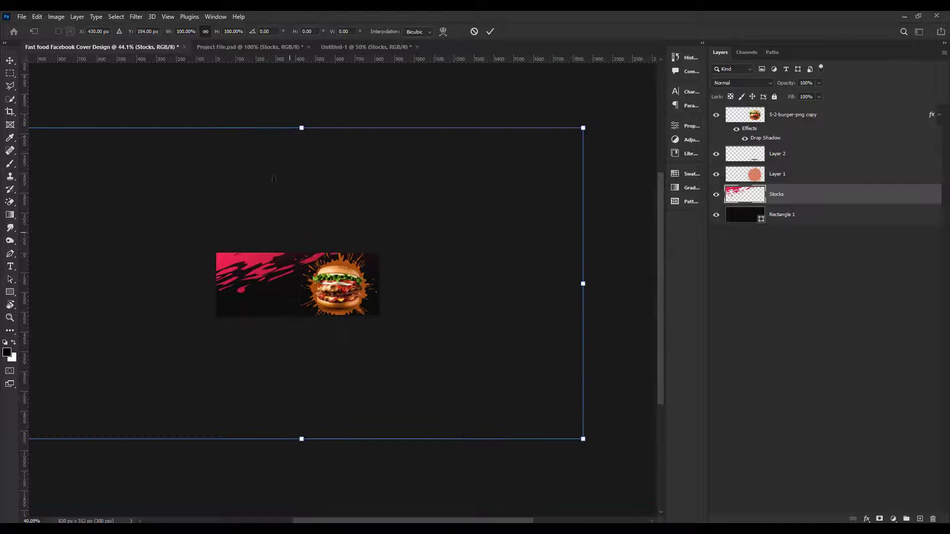
left_click_drag(309, 123, 310, 307)
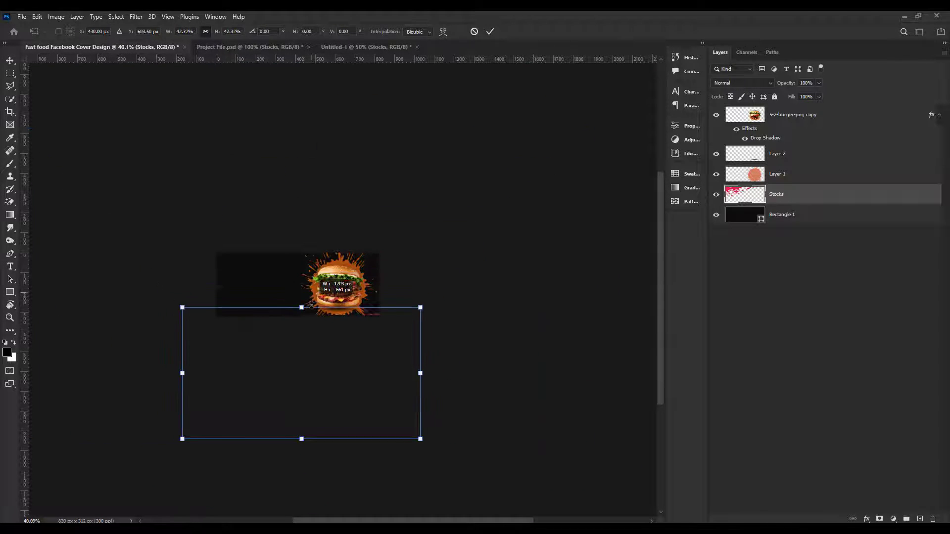
left_click_drag(317, 361, 324, 288)
scroll(321, 288, "up", 4)
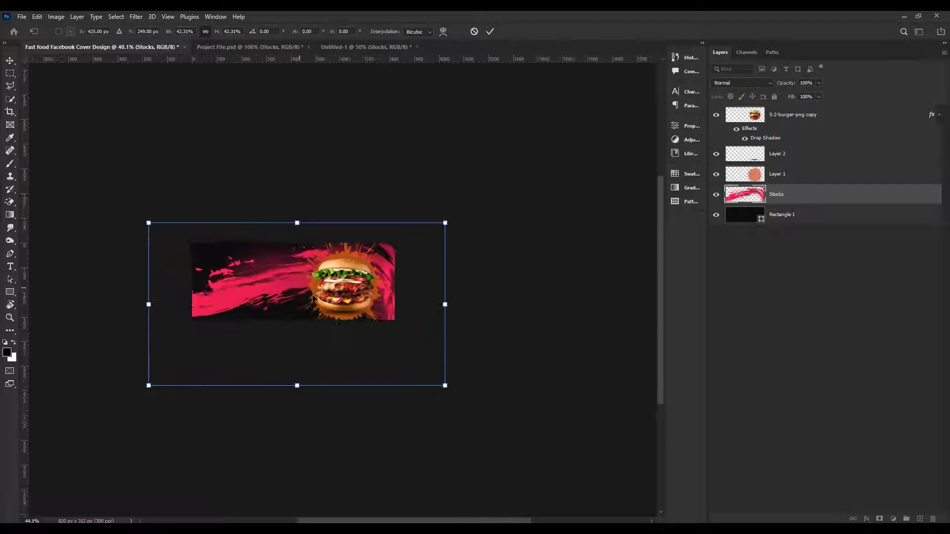
key("Return")
scroll(416, 299, "up", 2)
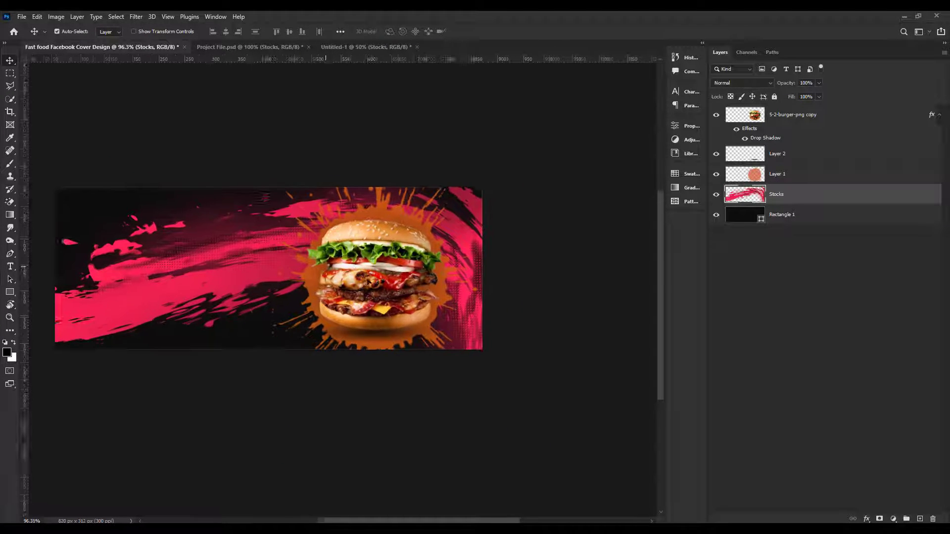
Recolour the pink Stocks layer to orange with a Hue/Saturation adjustment, setting Hue to +34.
left_click(56, 17)
mouse_move(72, 42)
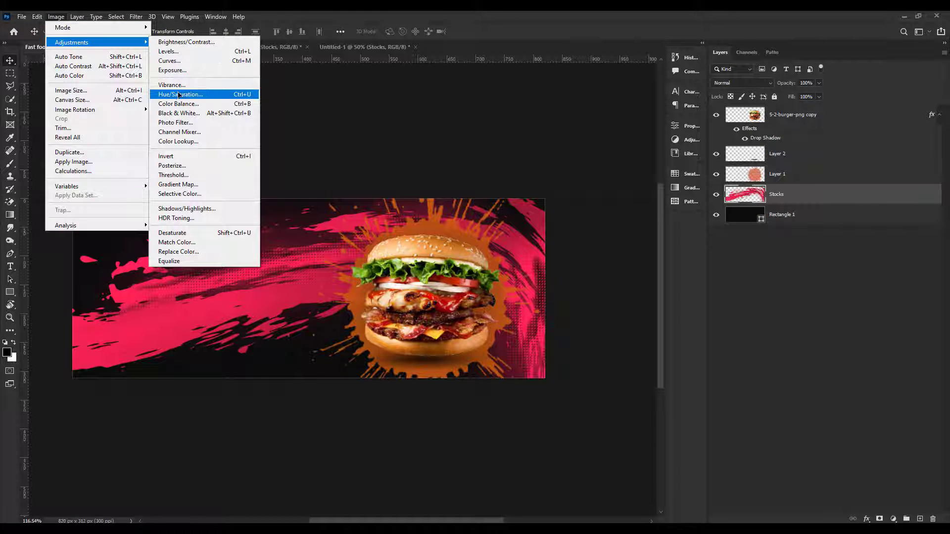
left_click(179, 94)
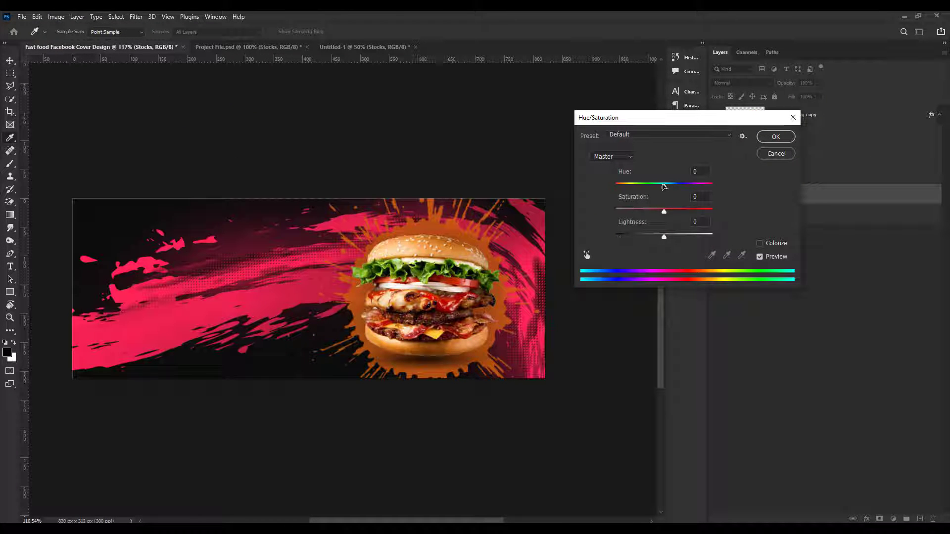
left_click_drag(661, 193, 682, 199)
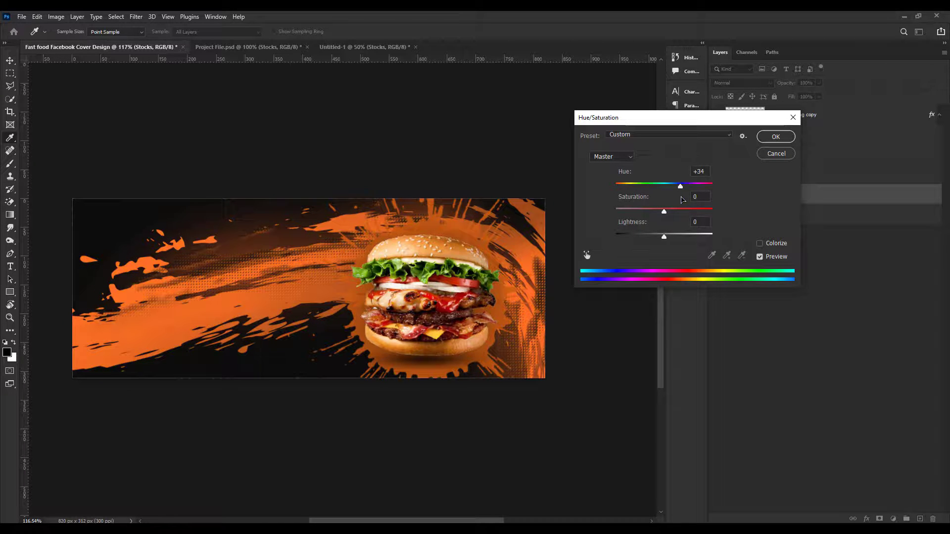
left_click_drag(681, 199, 681, 200)
left_click(787, 138)
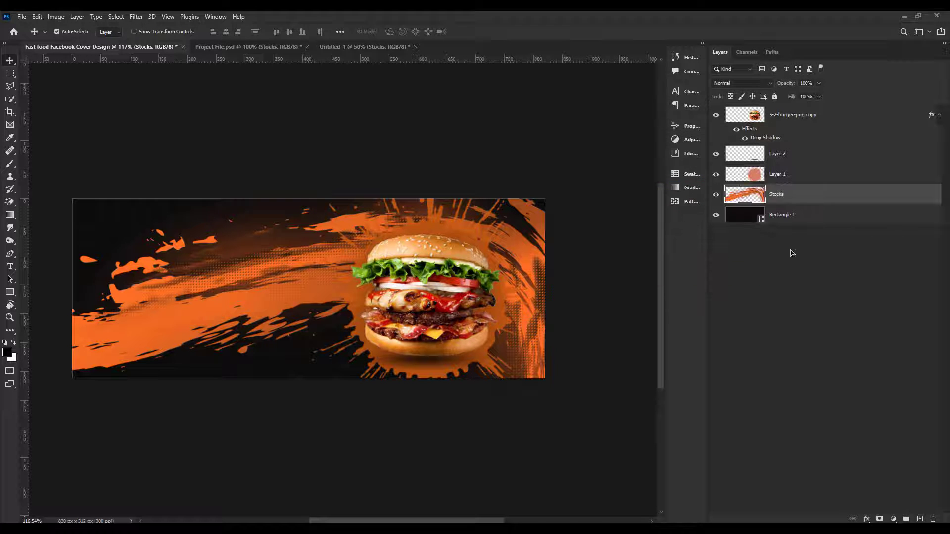
Add a layer mask to the Stocks layer and fill the mask with black using the Paint Bucket tool.
left_click(879, 519)
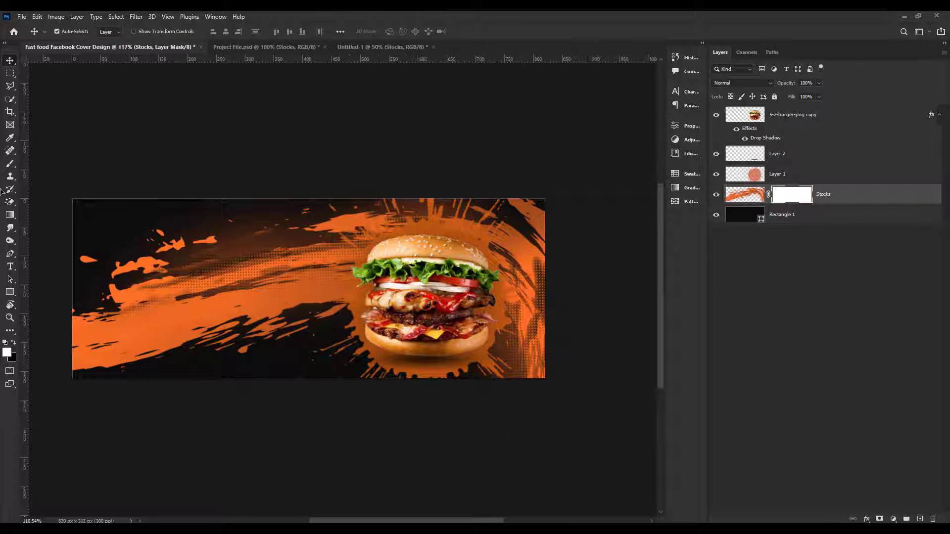
left_click(11, 212)
right_click(12, 214)
left_click(47, 223)
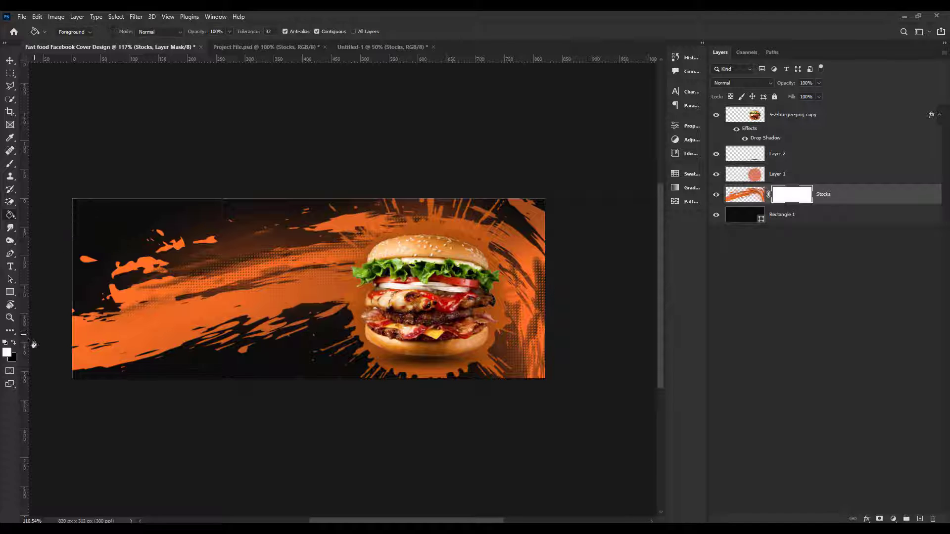
key("x")
left_click(204, 320)
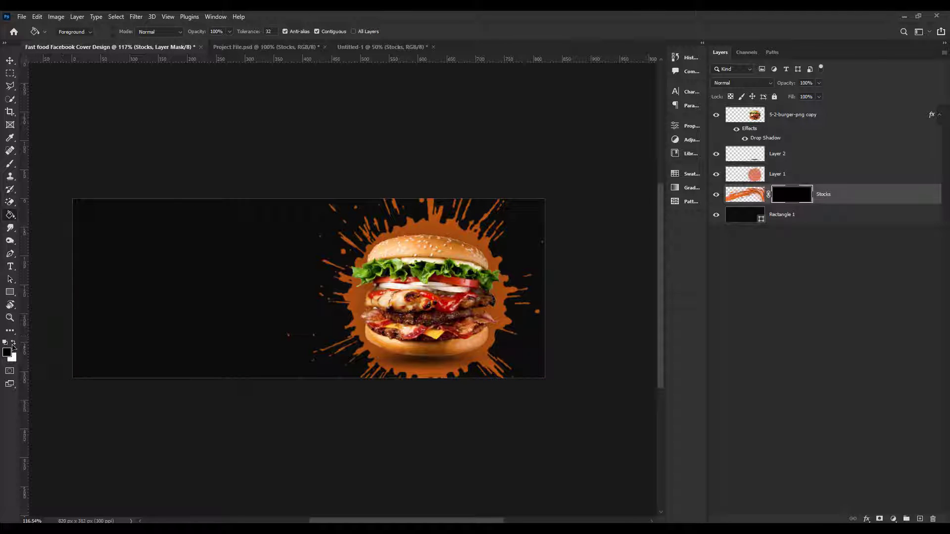
Reveal the left part of the Stocks artwork with white-to-transparent linear gradients on its mask, fading out behind the burger.
left_click(14, 343)
right_click(11, 217)
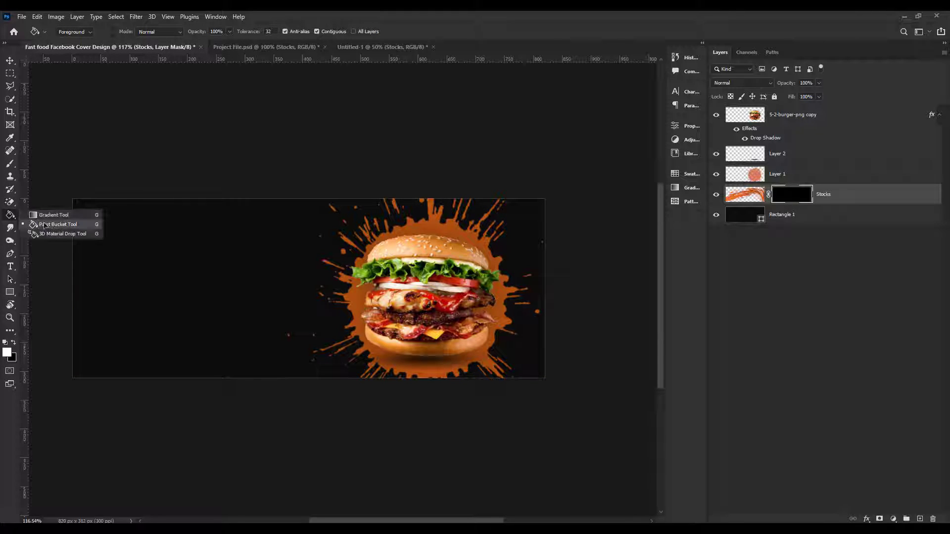
left_click(47, 214)
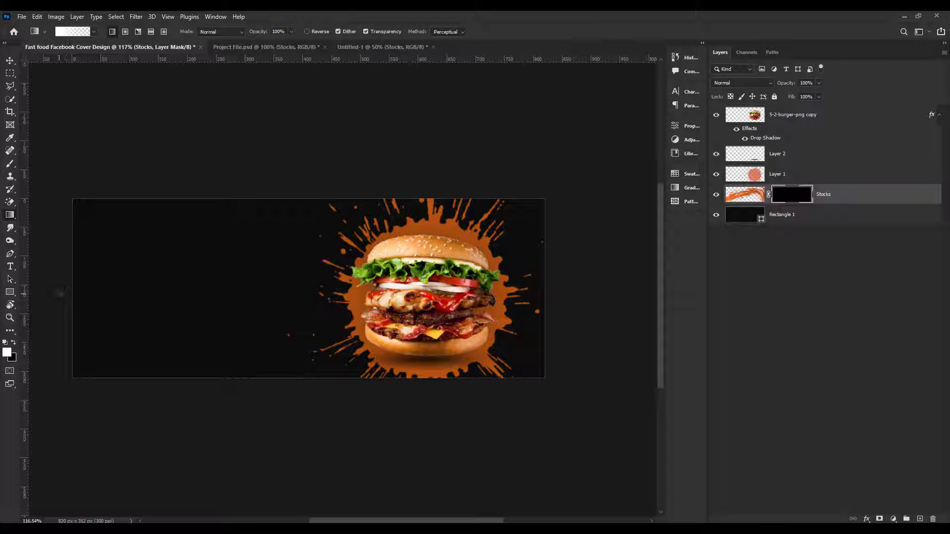
left_click_drag(60, 293, 267, 294)
left_click_drag(74, 319, 334, 315)
left_click_drag(136, 325, 317, 325)
left_click_drag(242, 331, 436, 334)
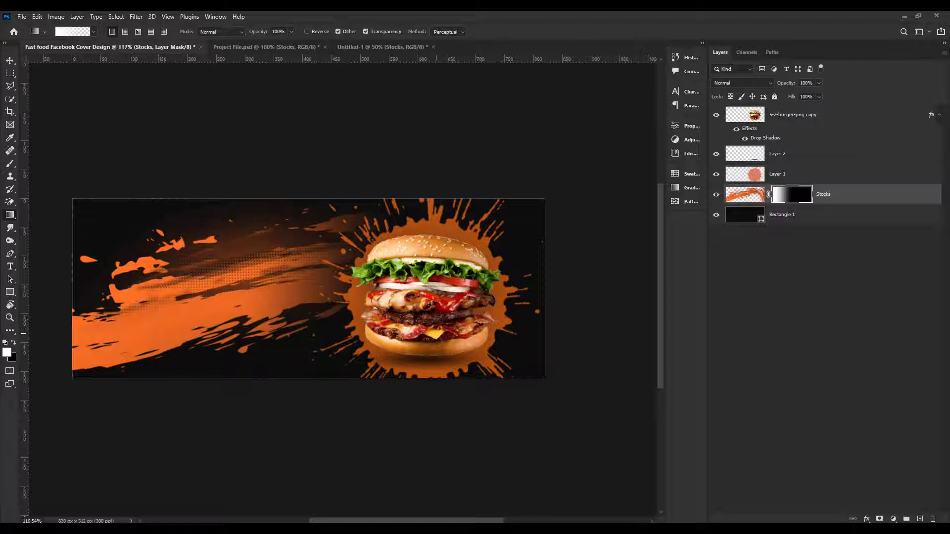
left_click(10, 60)
left_click(206, 135)
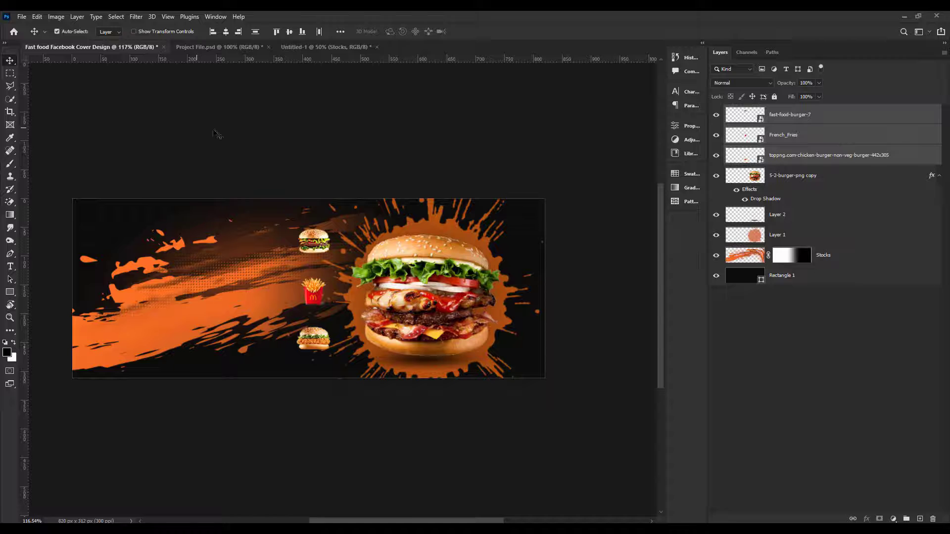
Move the column of three small food images together leftwards, away from the large burger, and apply the transformation.
scroll(192, 216, "up", 5)
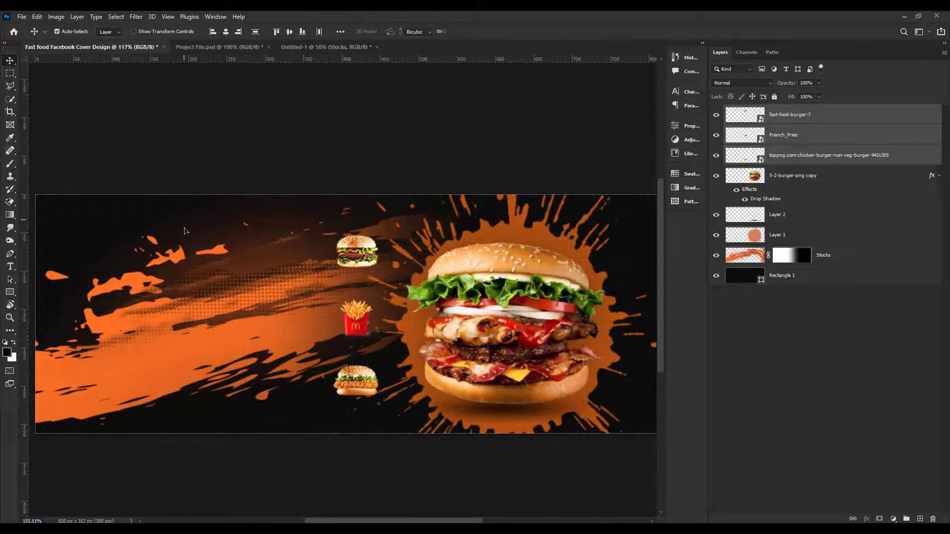
key("ctrl+t")
scroll(337, 280, "up", 4)
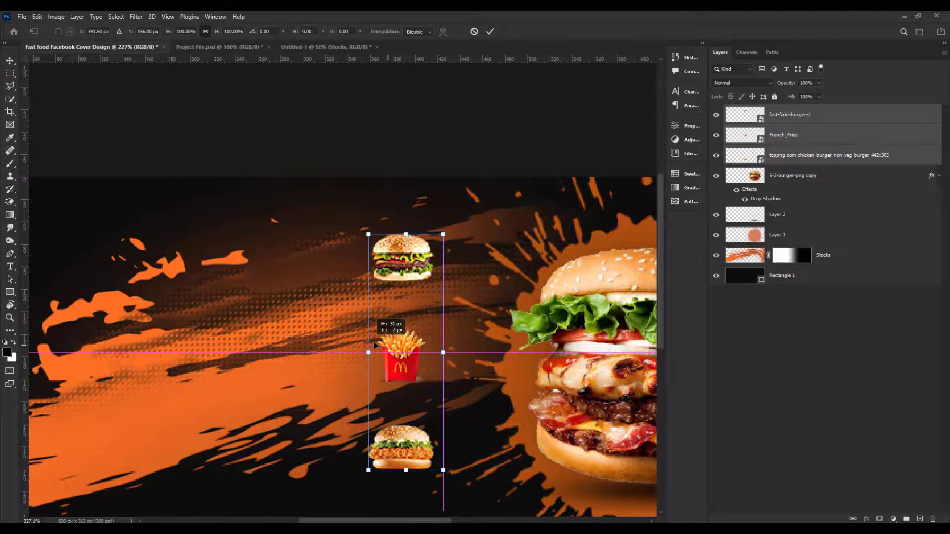
left_click_drag(377, 344, 356, 346)
key("Return")
scroll(317, 263, "up", 3)
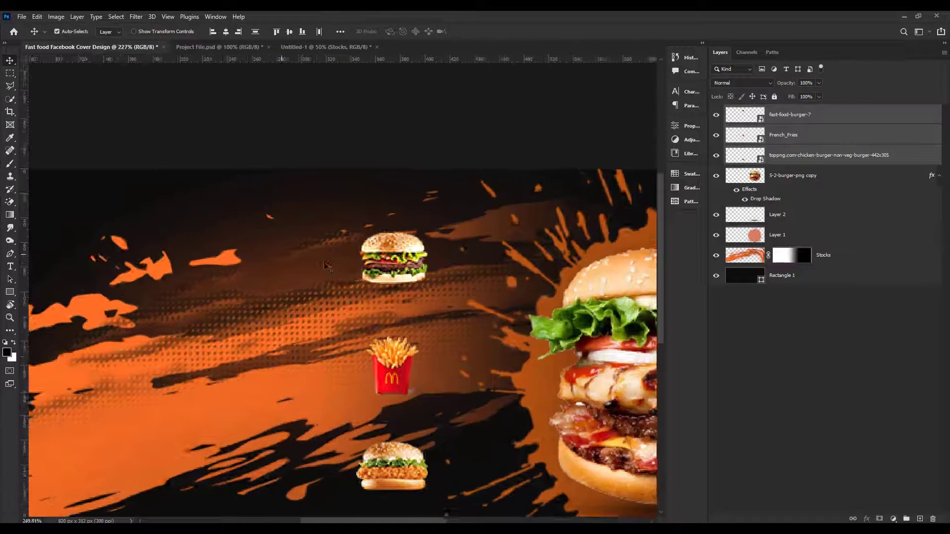
Draw a 68 px circle with the Ellipse tool centred around the small chicken burger, directly above that burger's layer.
left_click_drag(305, 249, 191, 171)
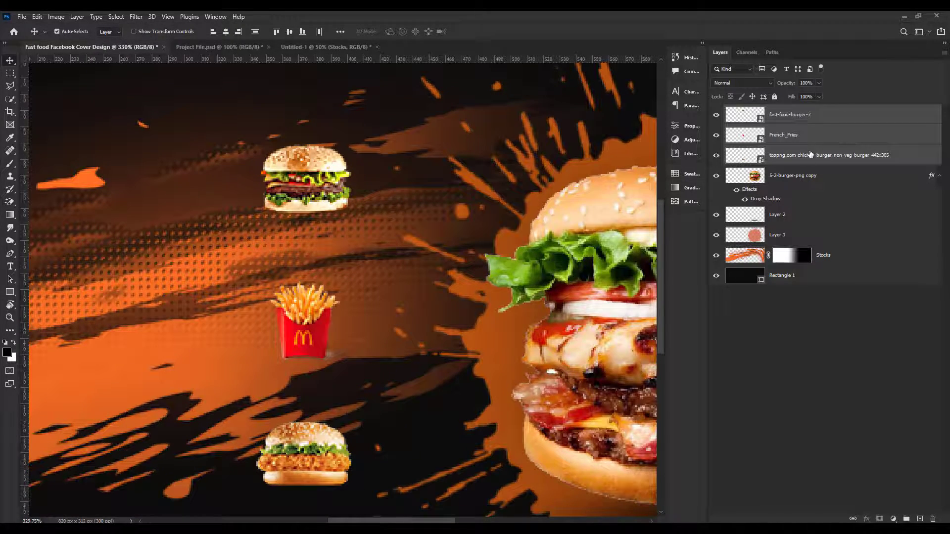
left_click(807, 154)
scroll(332, 345, "up", 2)
scroll(320, 269, "down", 3)
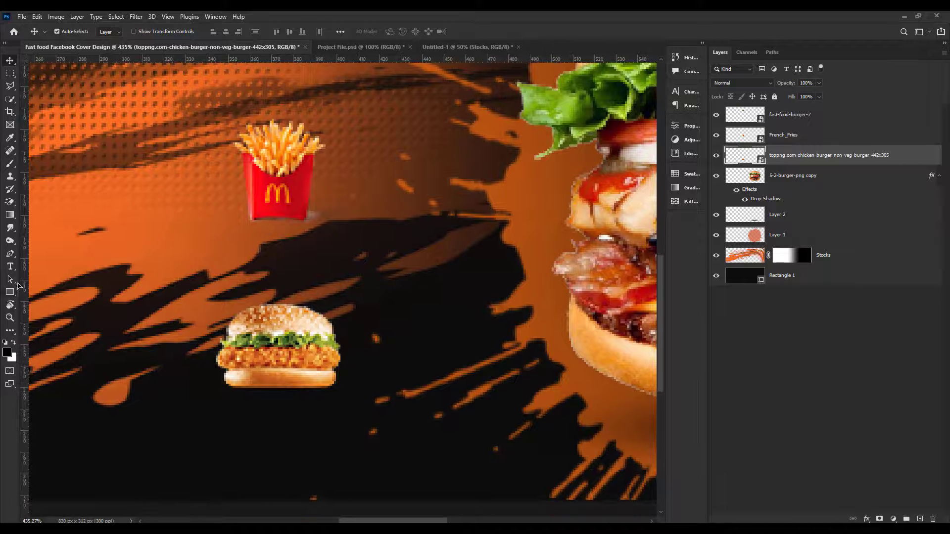
left_click(10, 292)
right_click(11, 293)
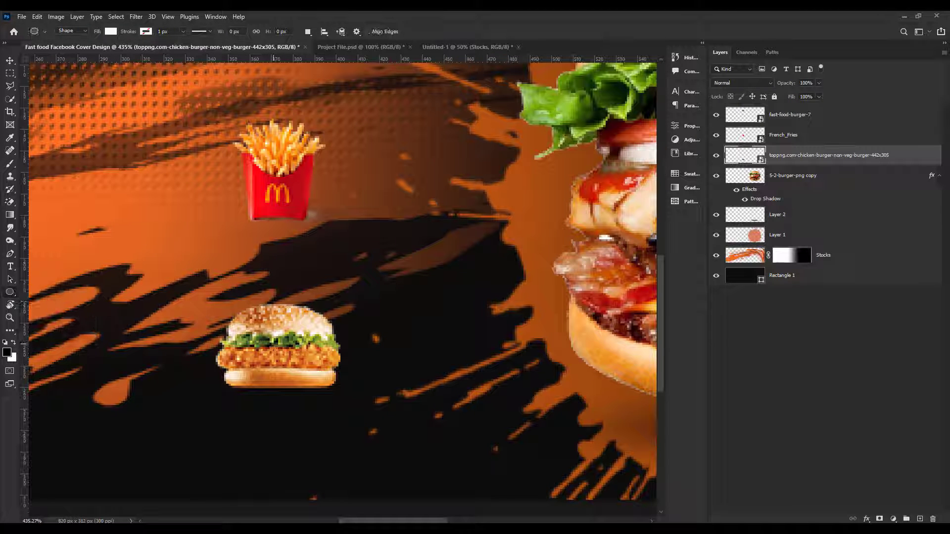
left_click(55, 301)
left_click_drag(277, 351, 318, 370)
left_click_drag(280, 349, 371, 423)
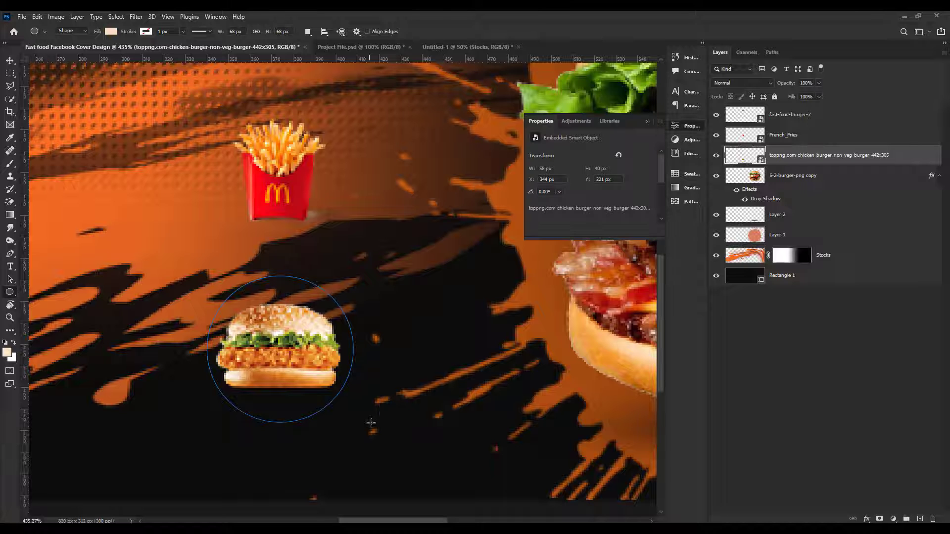
Remove the circle's fill and give it a white 2 px stroke so it frames the chicken burger.
left_click(98, 36)
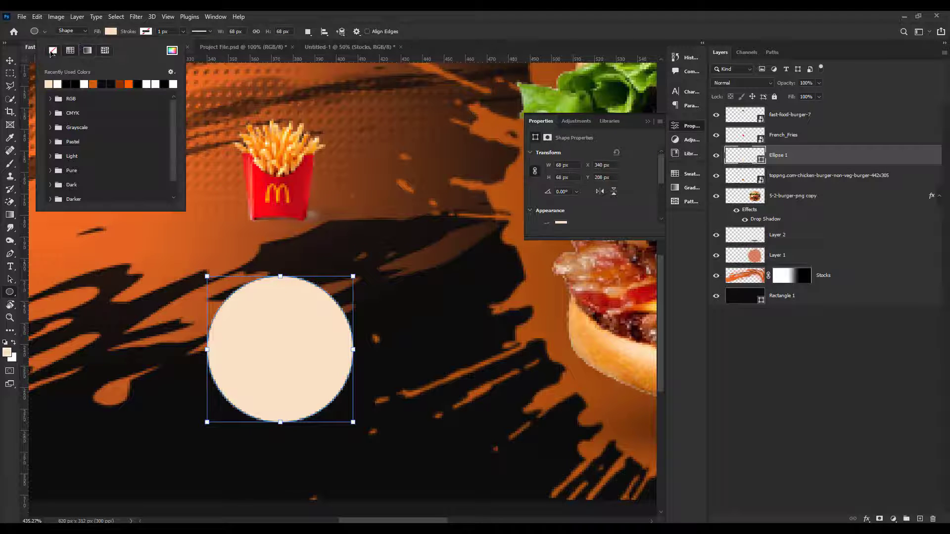
left_click(52, 51)
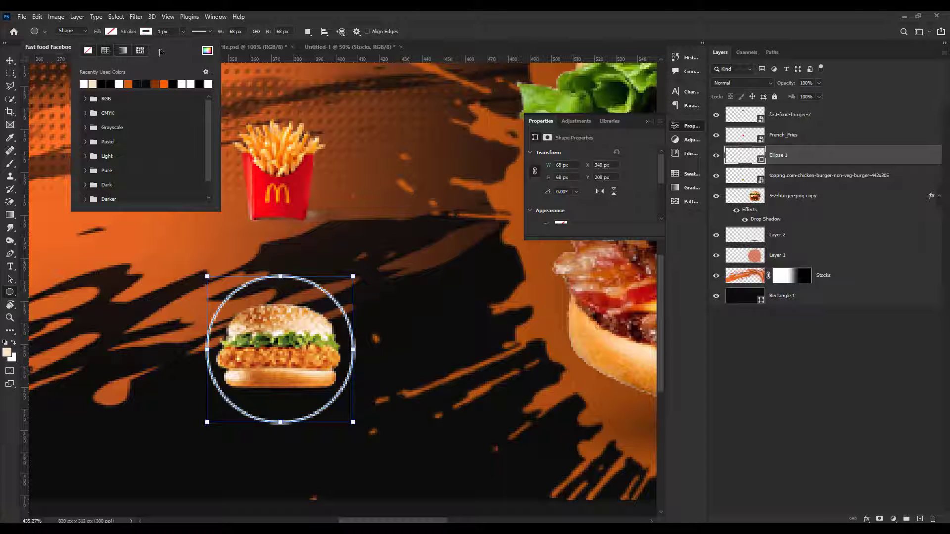
left_click(169, 31)
type("2")
key("Return")
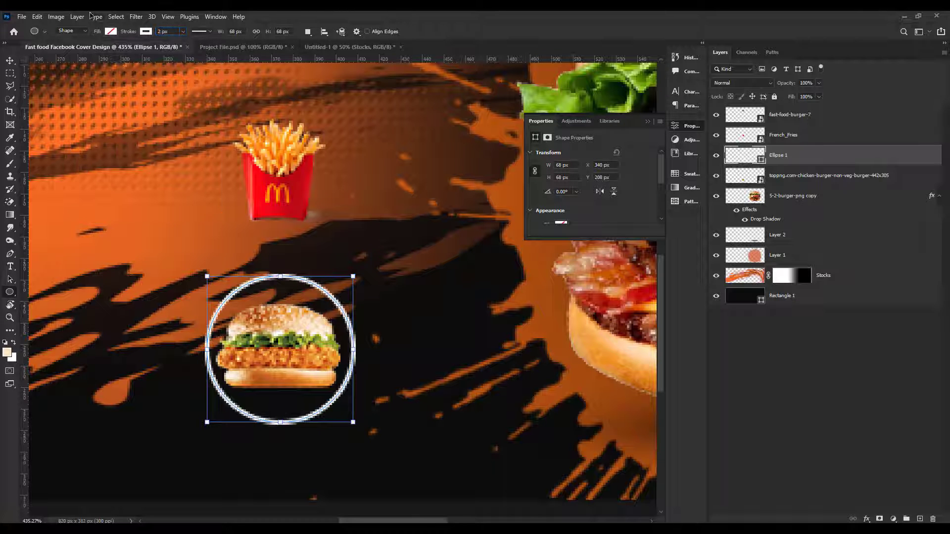
Duplicate the white circle outline twice, straight up, to frame the French fries and the uppermost small burger.
left_click(10, 61)
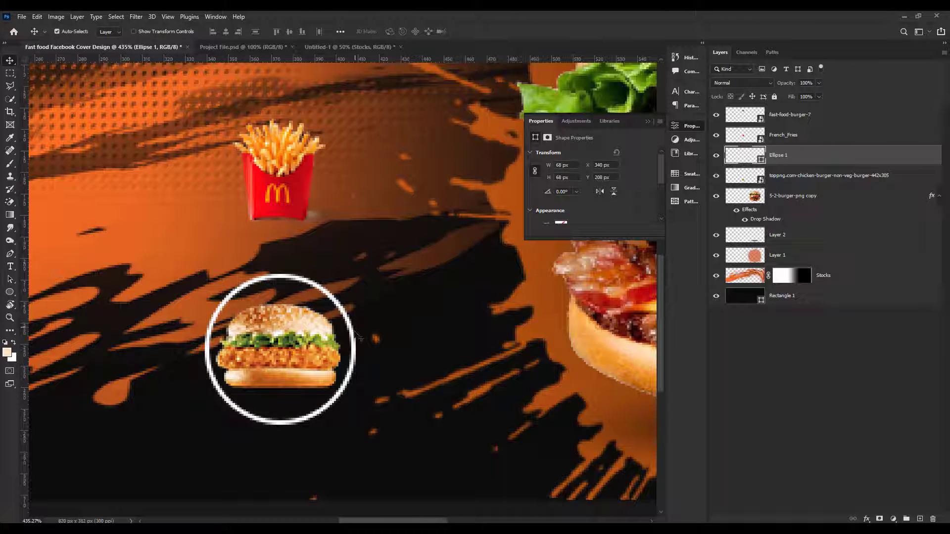
left_click_drag(352, 342, 413, 290)
left_click_drag(380, 326, 369, 144)
key("ctrl+0")
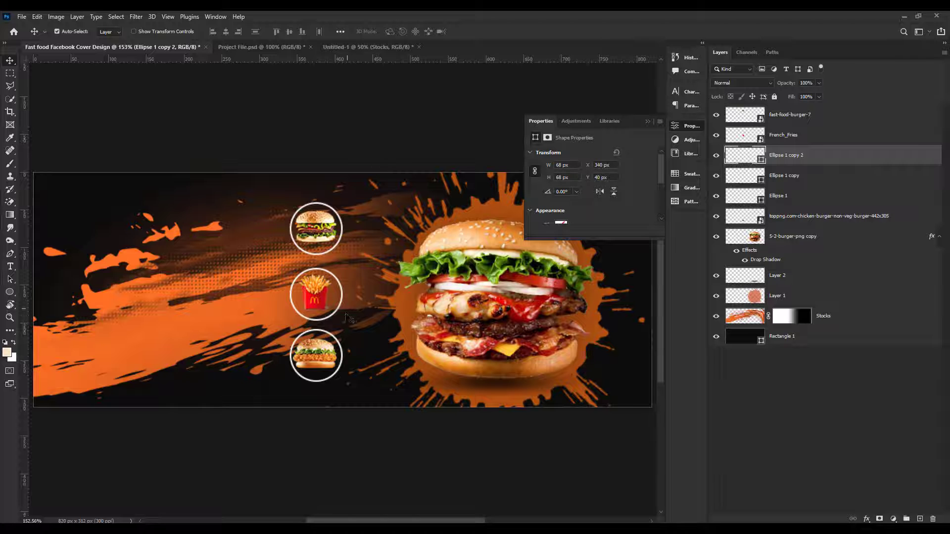
Move the 7$, 5$ and 9$ price badges together slightly down and left so they overlap the upper-right edges of the food circles.
key("ctrl")
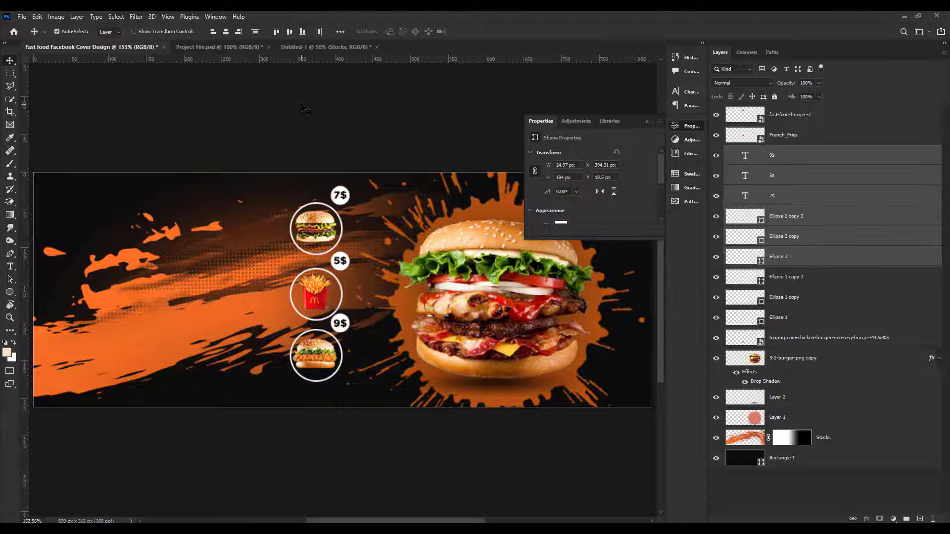
key("ctrl+t")
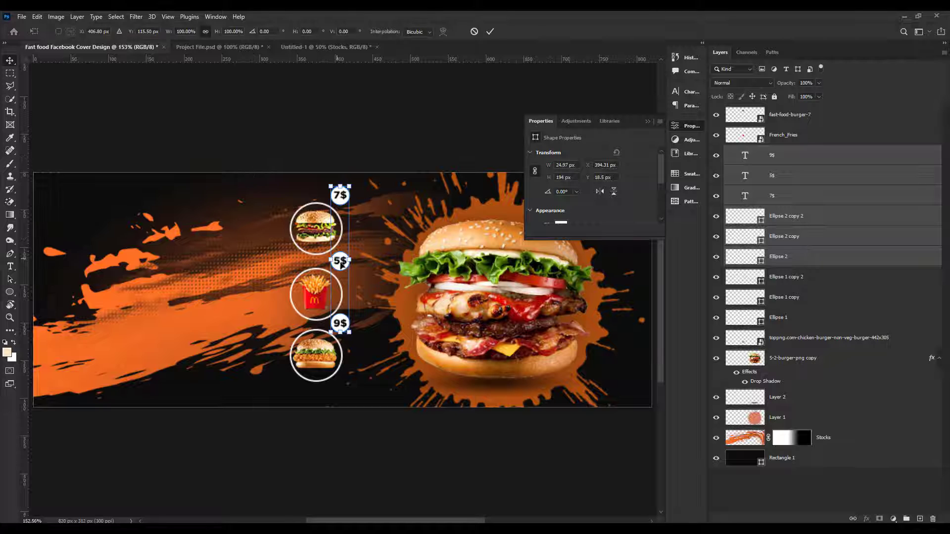
left_click_drag(342, 265, 340, 272)
key("Return")
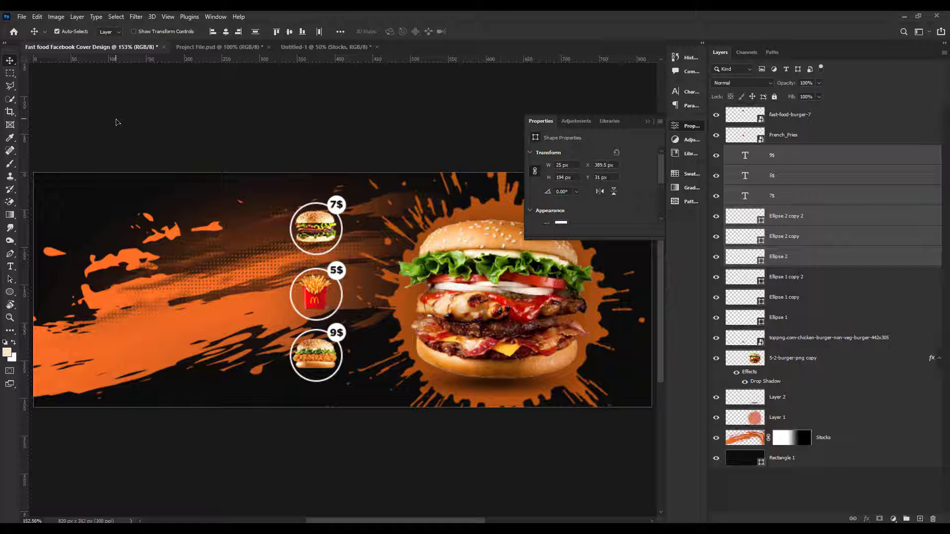
key("Down")
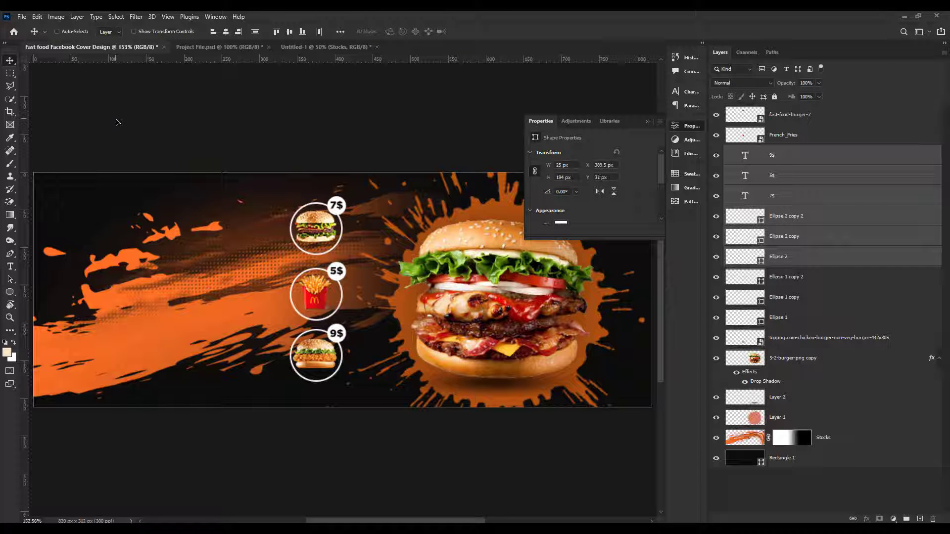
key("ctrl")
left_click(648, 123)
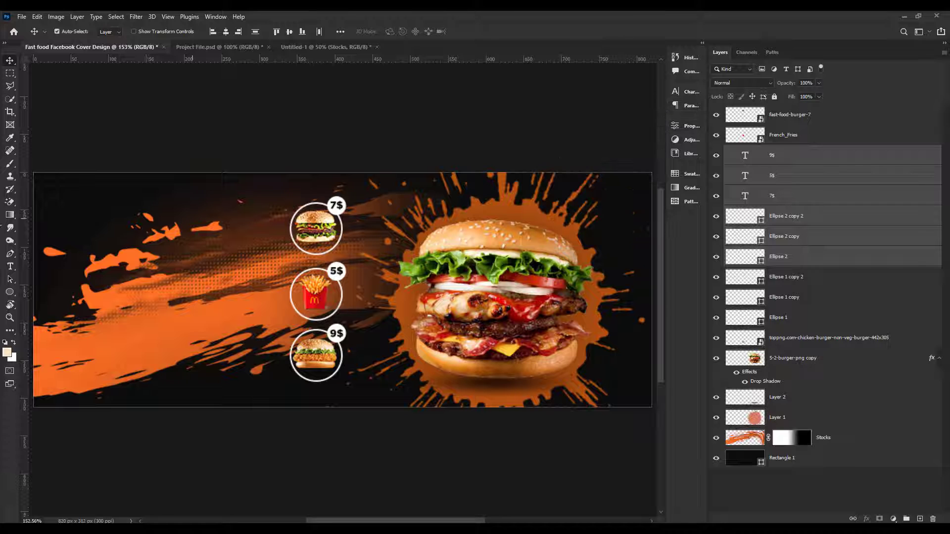
Add the text "12$" in Gotham Black, 15 pt, over the dark upper-left area of the cover and colour it white (ffffff).
left_click(11, 267)
left_click(130, 231)
type("12")
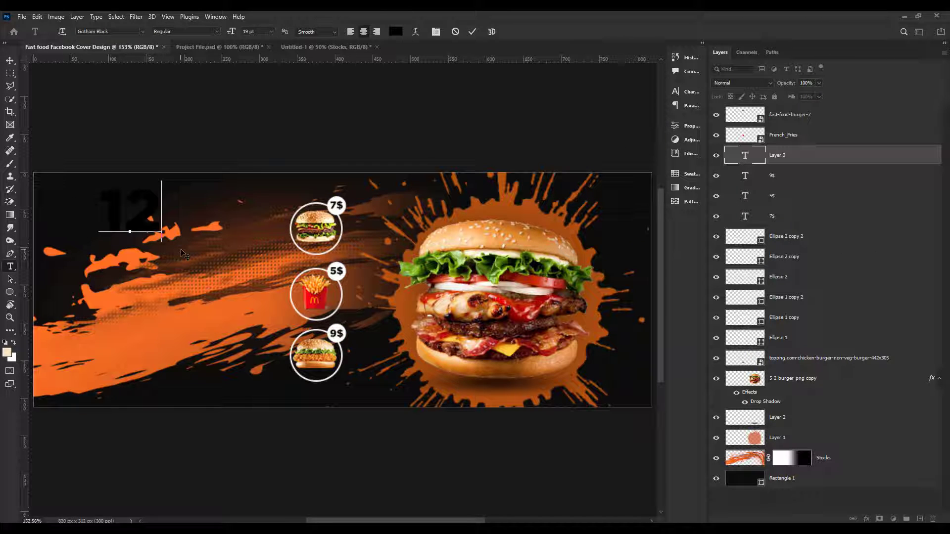
type("$")
key("ctrl+a")
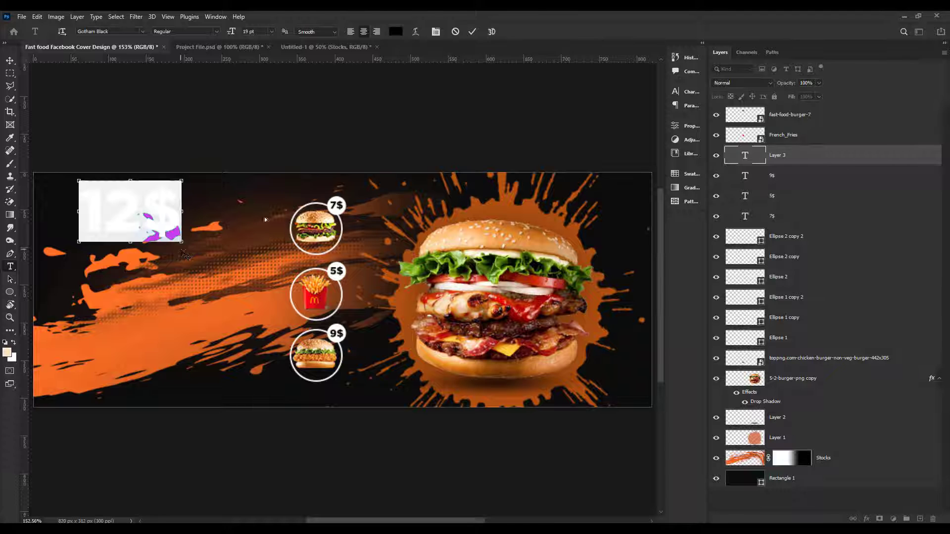
left_click(396, 31)
left_click(559, 215)
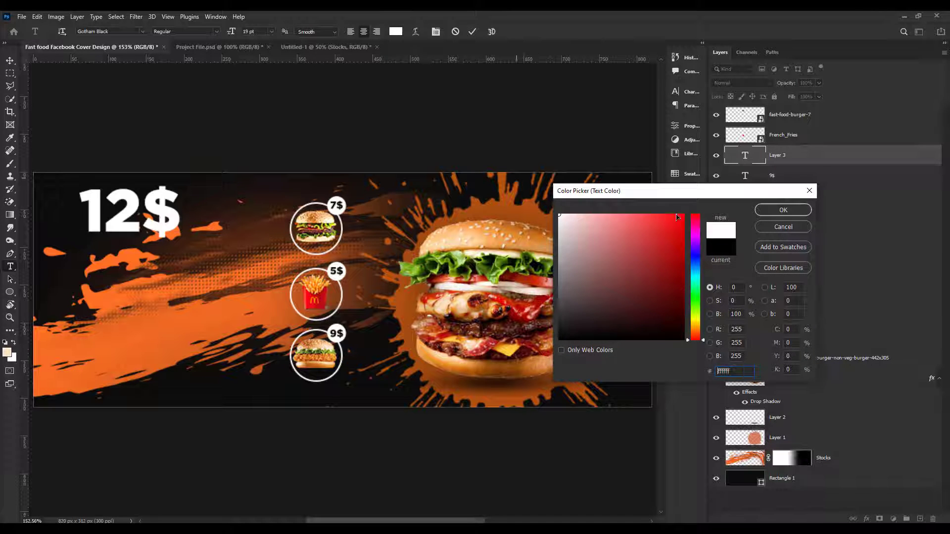
left_click(792, 210)
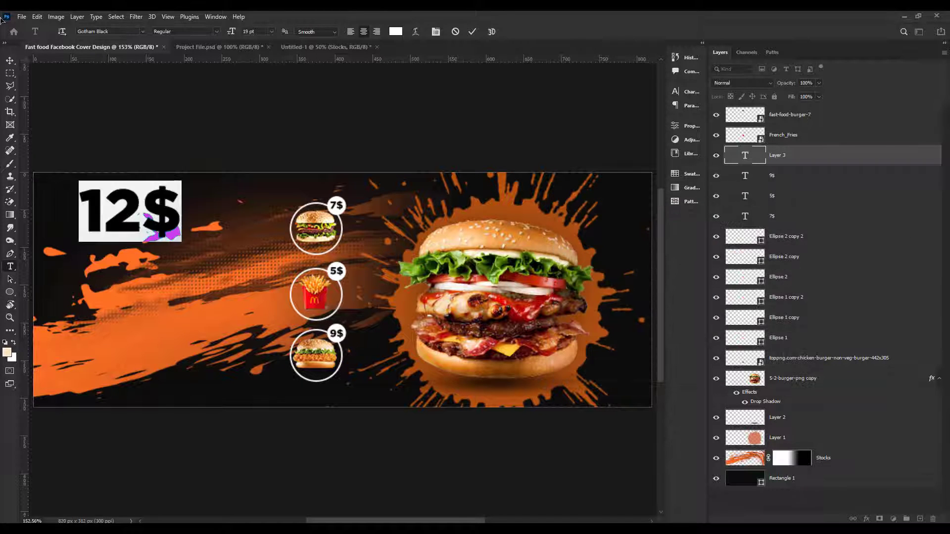
Scale down the 12$ text, tilt it clockwise and place it over the upper-right part of the large burger's bun.
left_click(9, 59)
key("ctrl+t")
left_click_drag(182, 179, 565, 230)
key("Return")
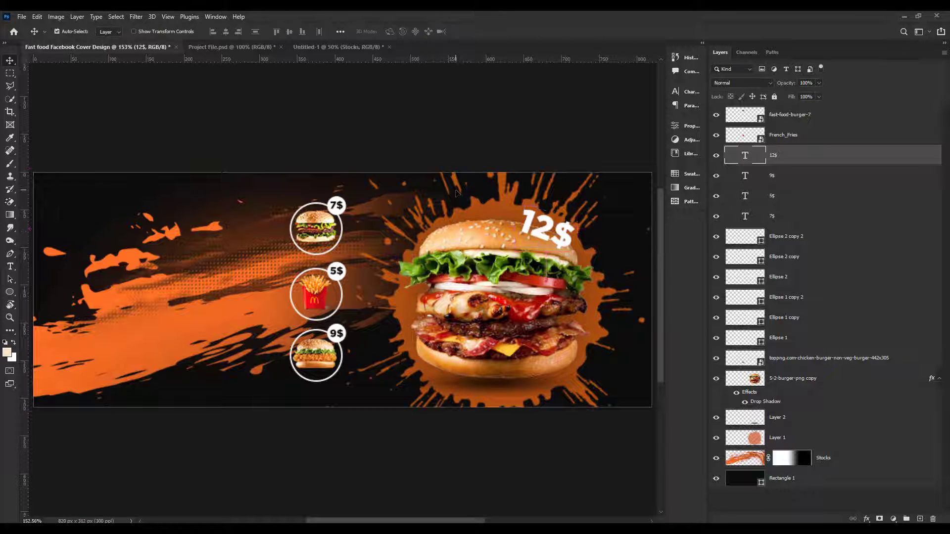
Move the EXTRALARGE BURGER heading left and slightly up, towards the upper-left corner of the cover, and apply the transformation.
scroll(186, 350, "down", 4)
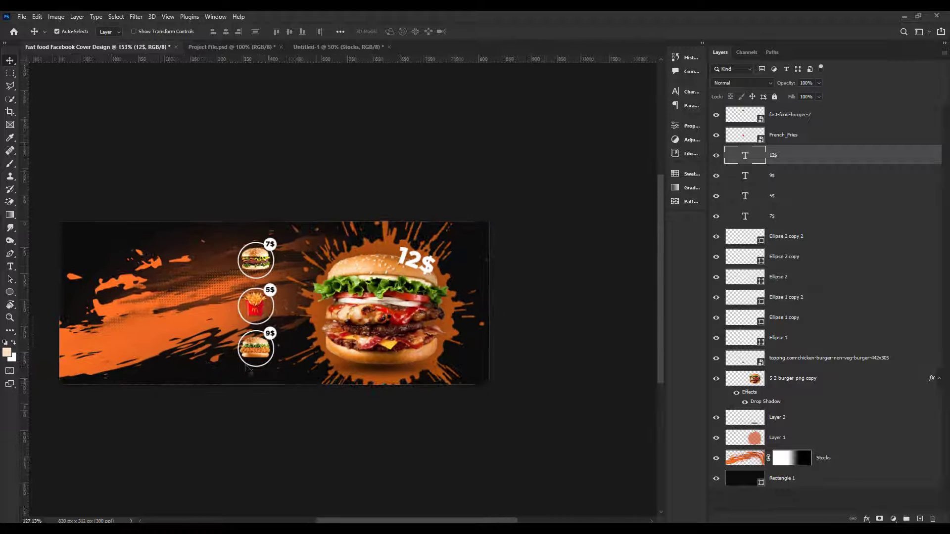
scroll(191, 387, "up", 4)
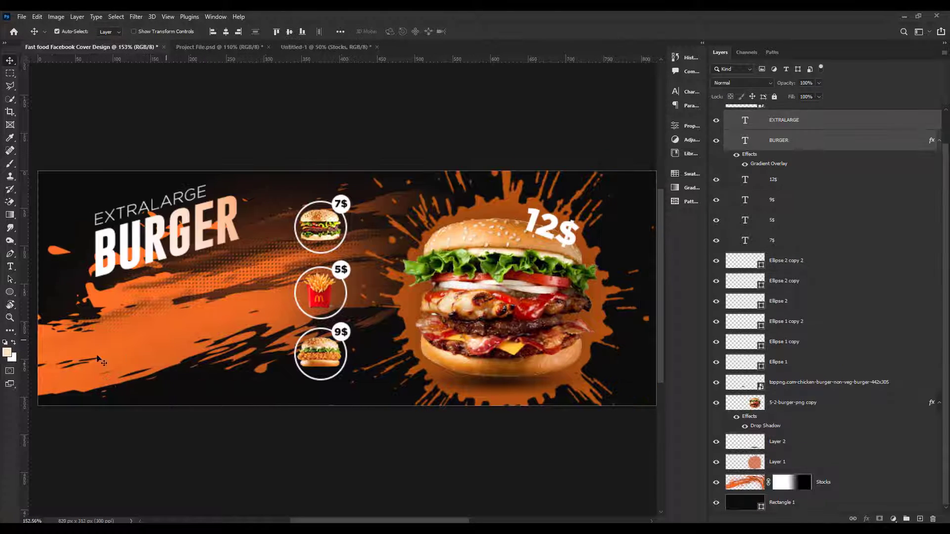
key("ctrl+t")
scroll(205, 392, "left", 4)
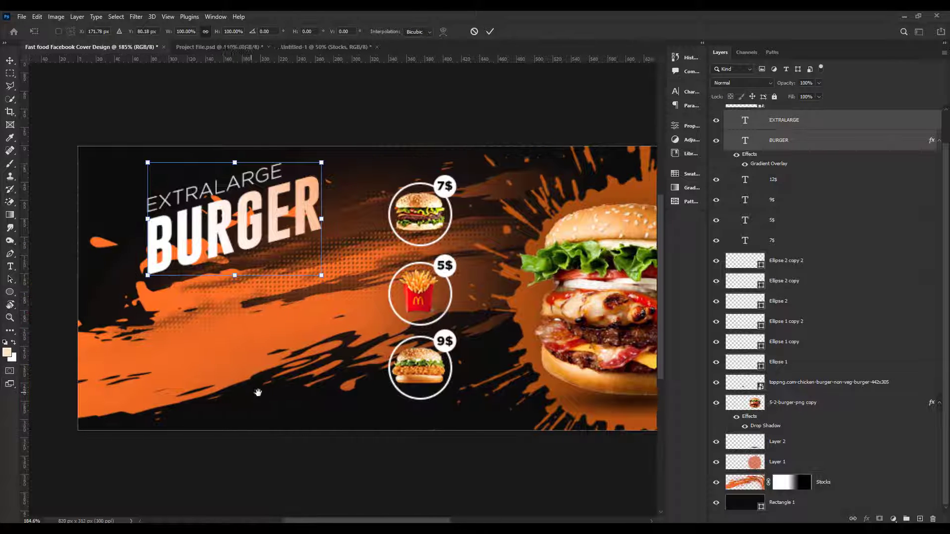
left_click_drag(193, 234, 172, 221)
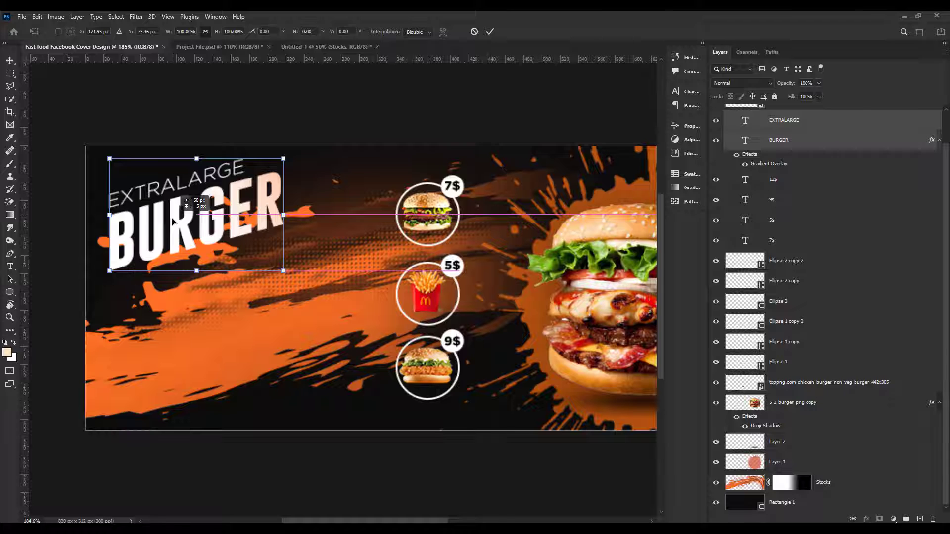
key("Return")
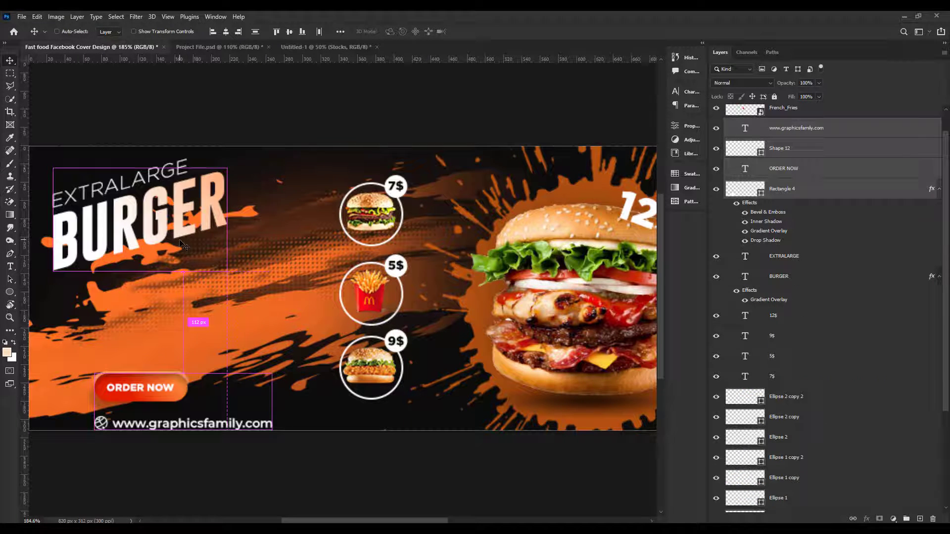
Move the ORDER NOW button and website line together up and left, aligned with the left edge of the BURGER heading.
key("ctrl+t")
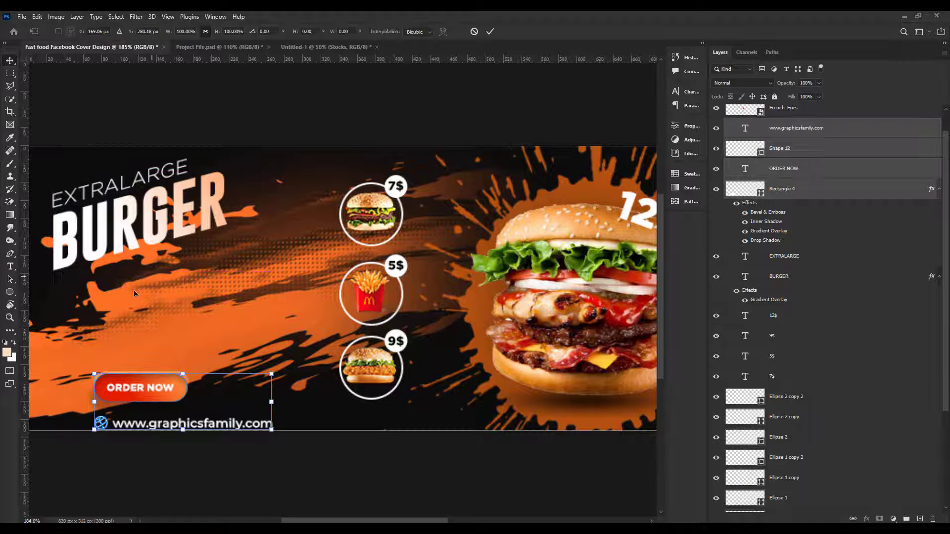
left_click_drag(113, 309, 264, 300)
left_click_drag(296, 381, 256, 353)
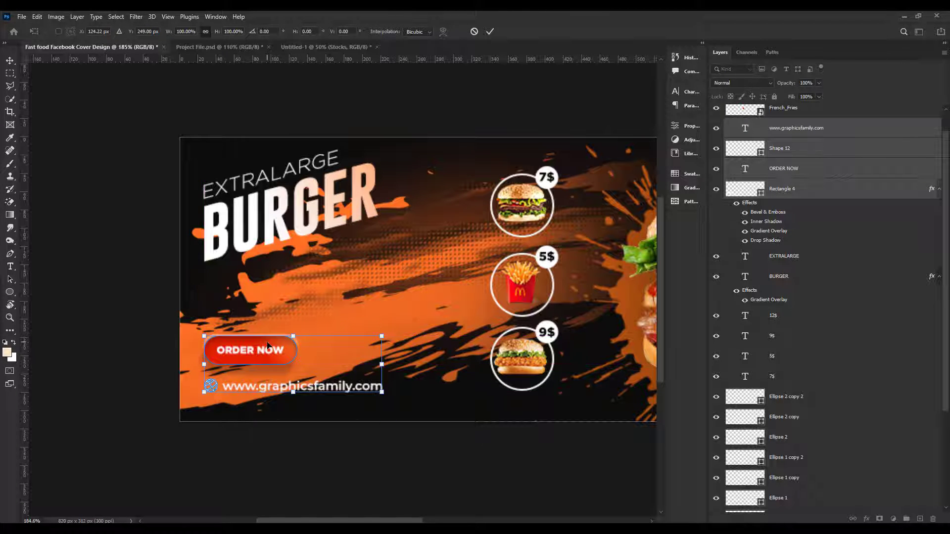
key("Return")
key("ctrl+0")
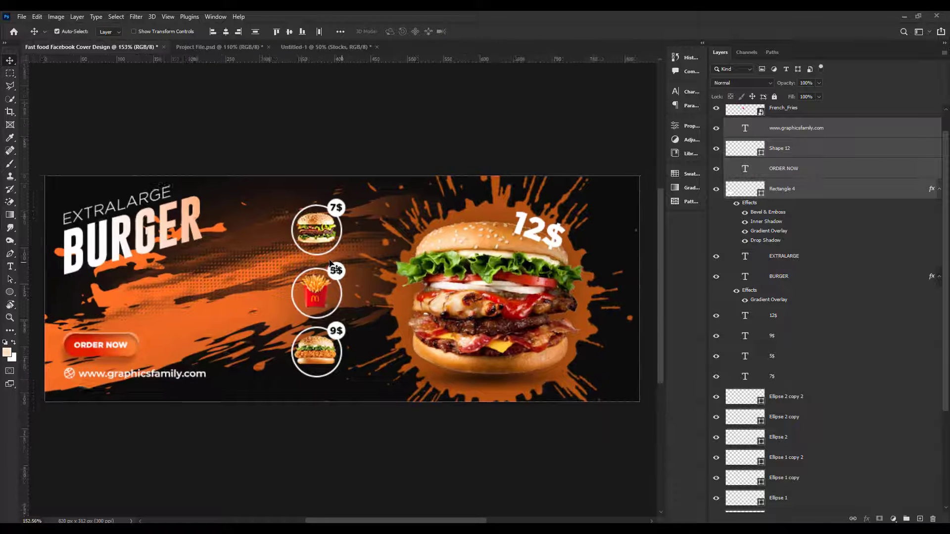
scroll(297, 252, "down", 3)
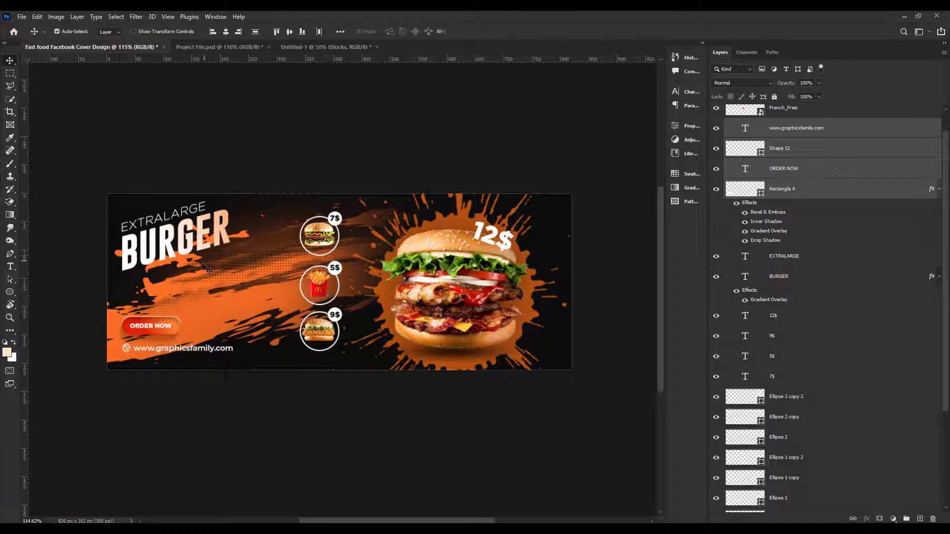